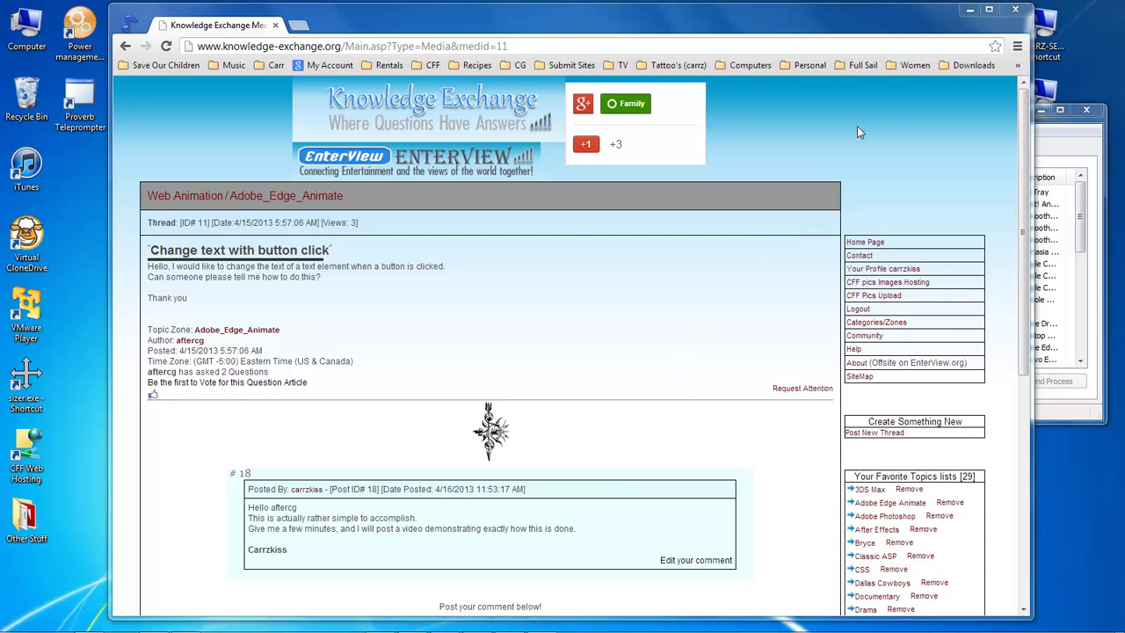
Step: Drag the Chrome window showing the 'Change text with button click' forum thread aside
left_click_drag(950, 14, 947, 13)
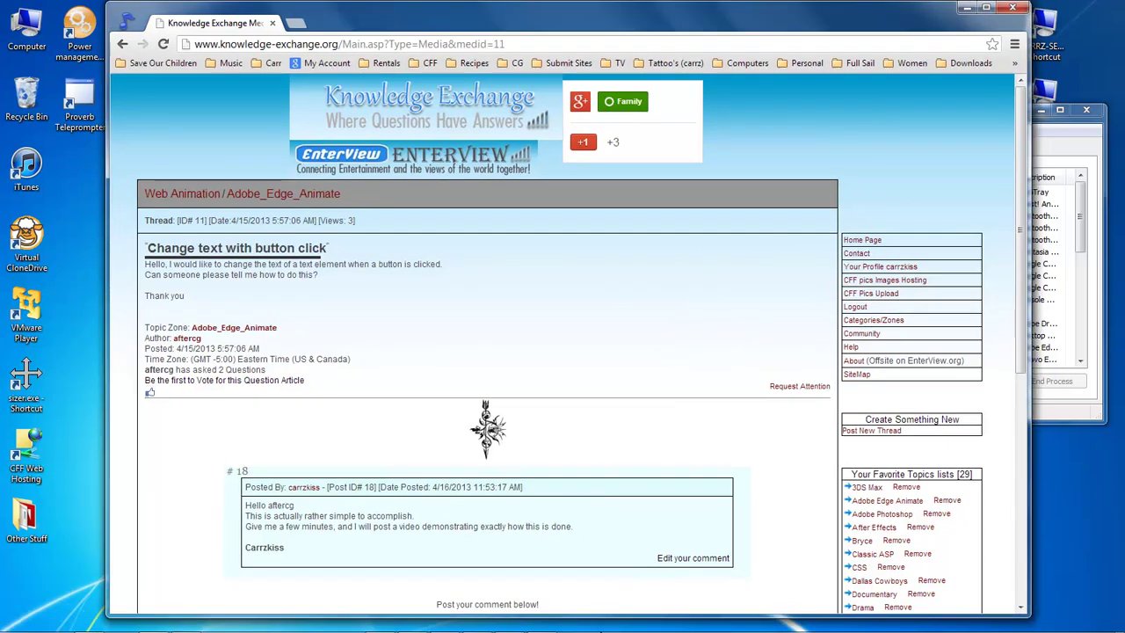
Step: Create a new Edge Animate document and draw a wide, empty text box near the stage top
left_click(509, 600)
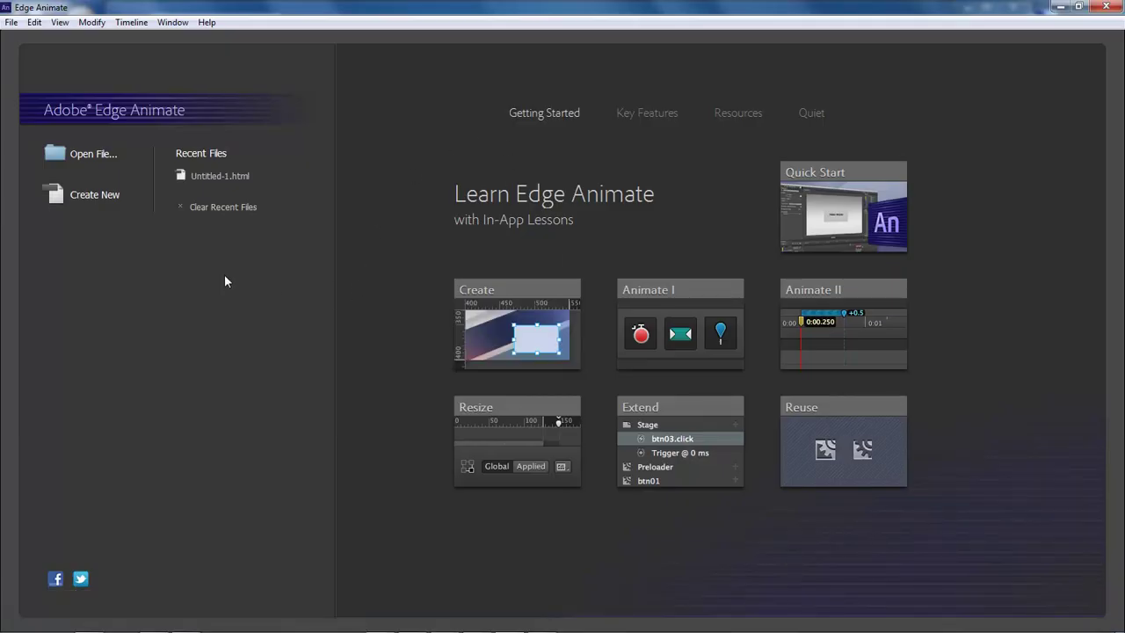
left_click(88, 195)
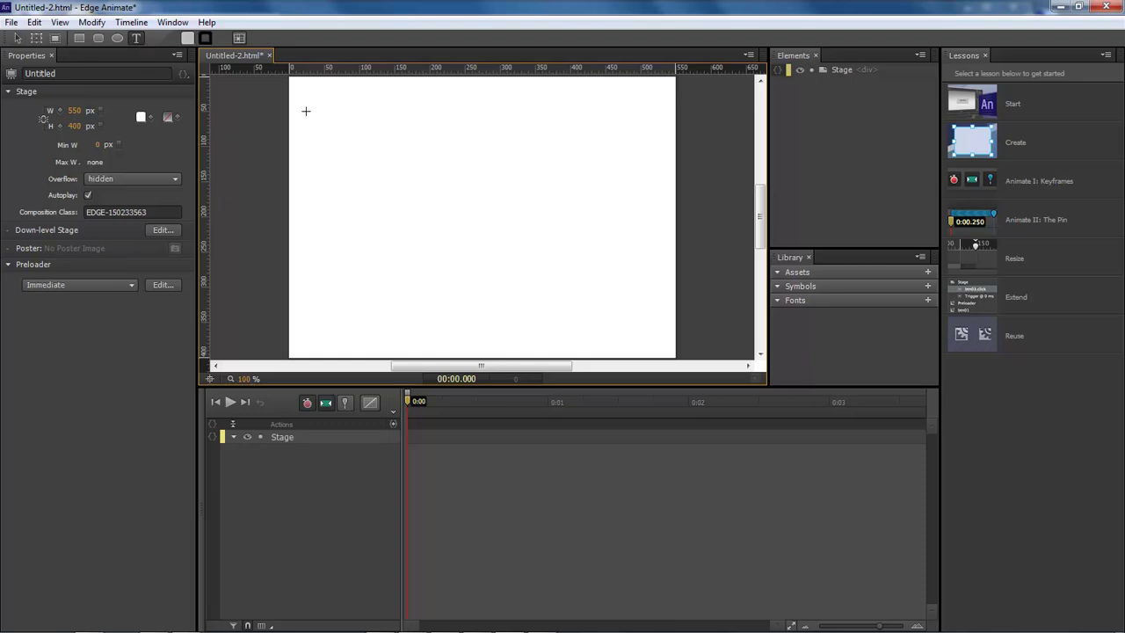
left_click_drag(306, 110, 644, 129)
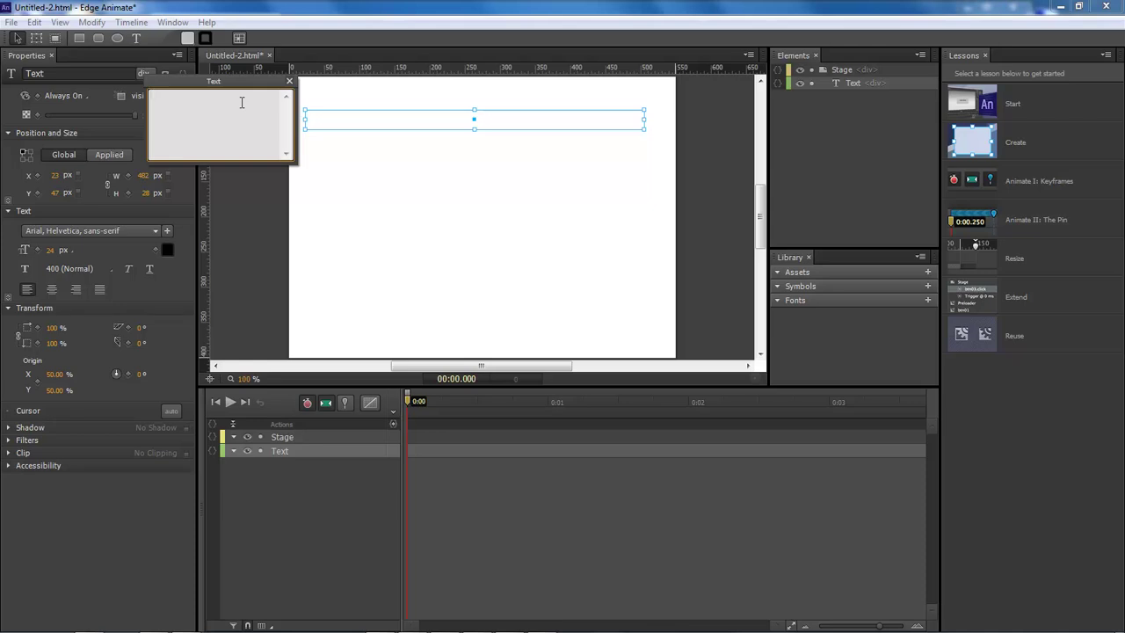
left_click(289, 80)
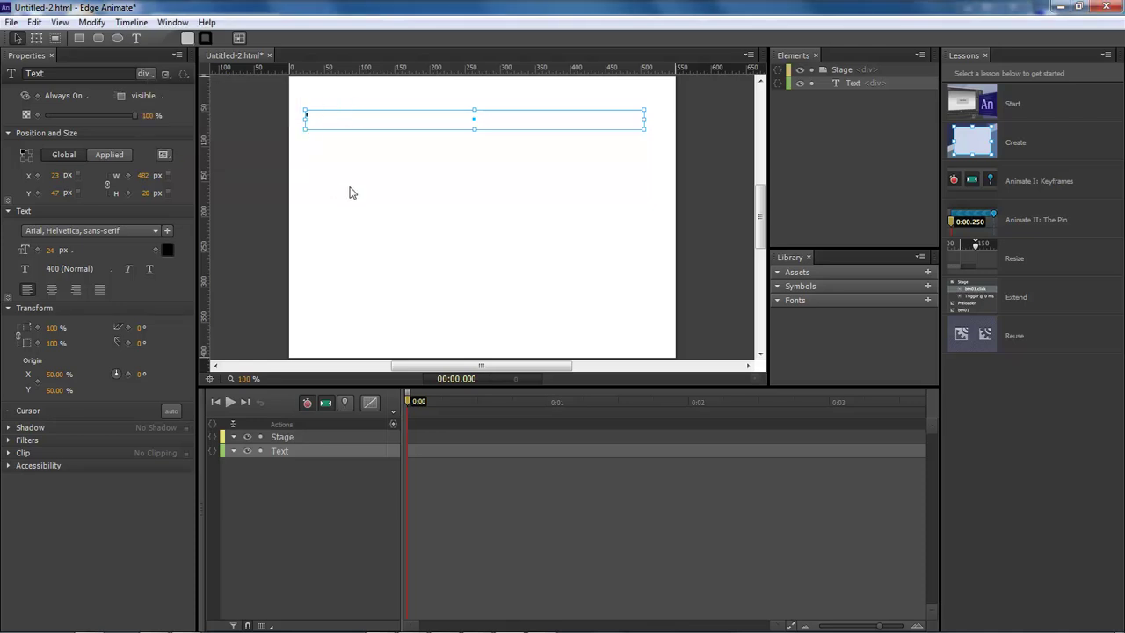
left_click(327, 164)
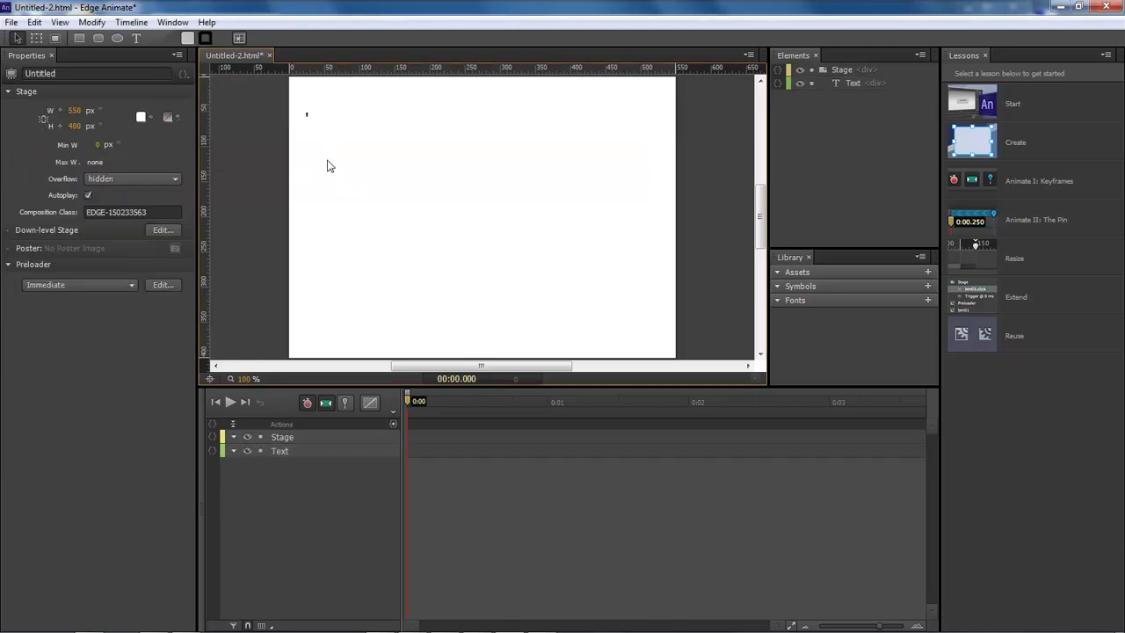
Step: Draw a second text box reading 'Text One' at 18 px, fitted tightly to its text
left_click(136, 38)
left_click_drag(300, 143, 368, 160)
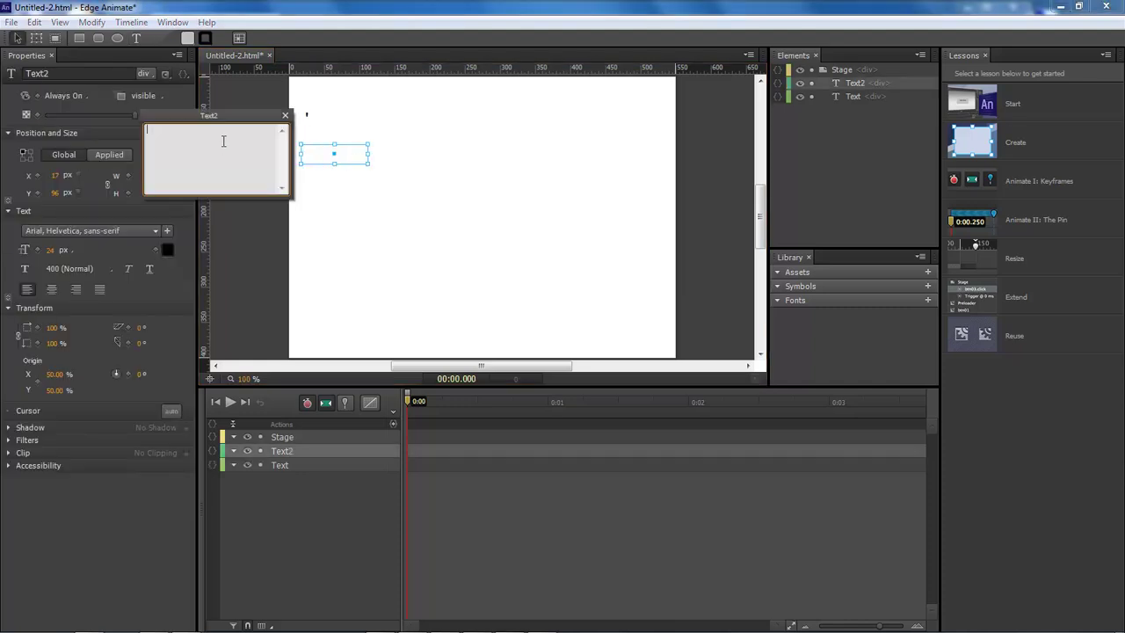
type("Text One")
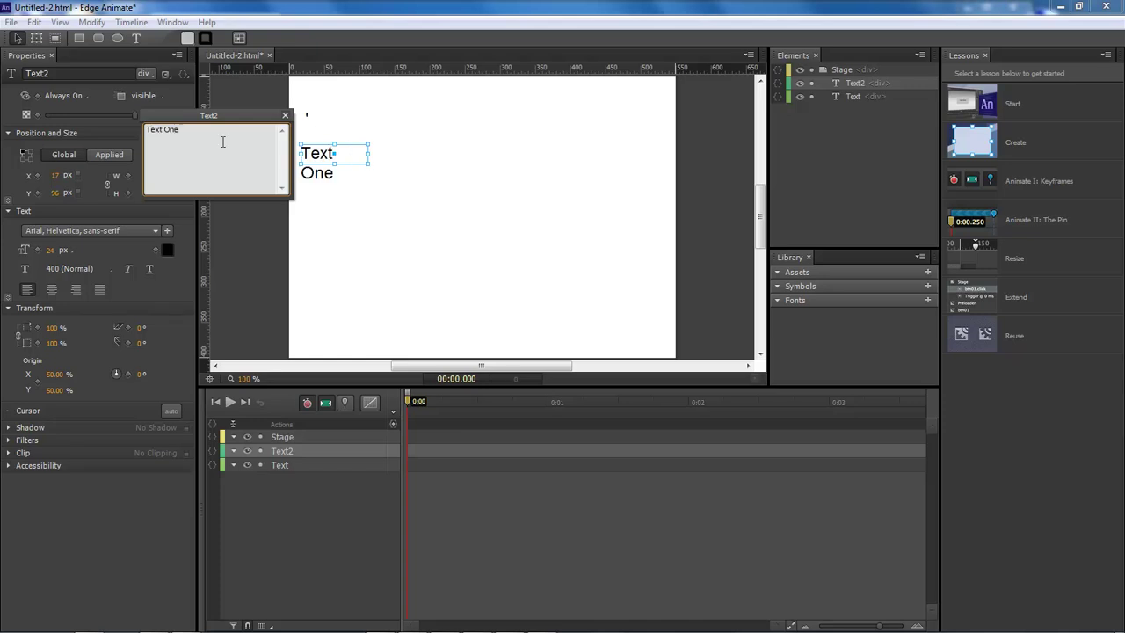
left_click(285, 115)
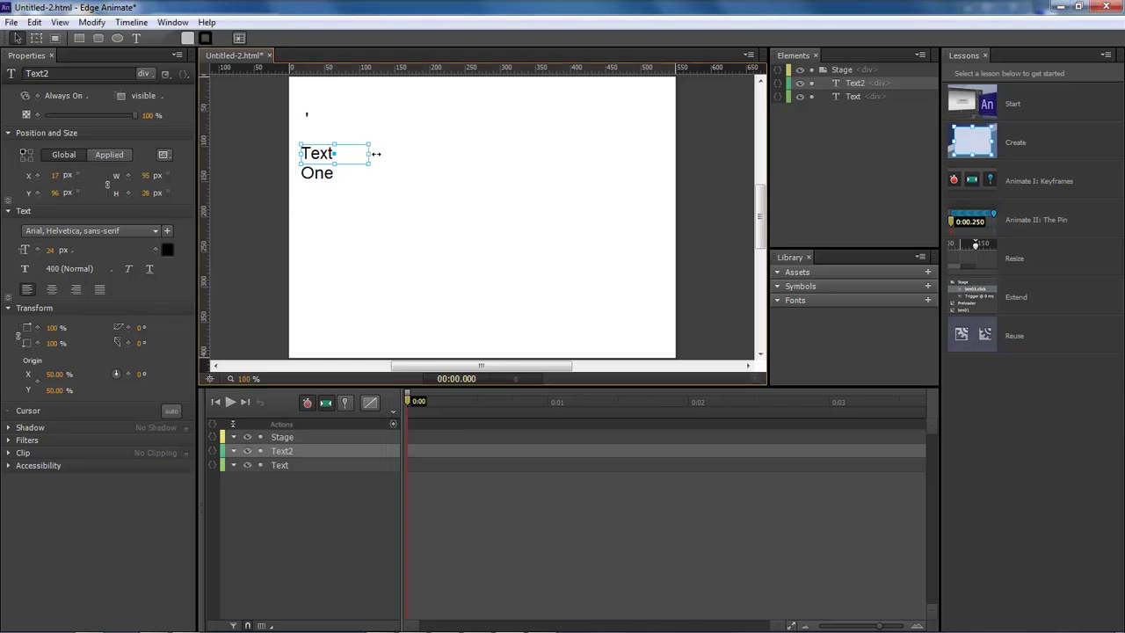
double_click(376, 154)
left_click(53, 253)
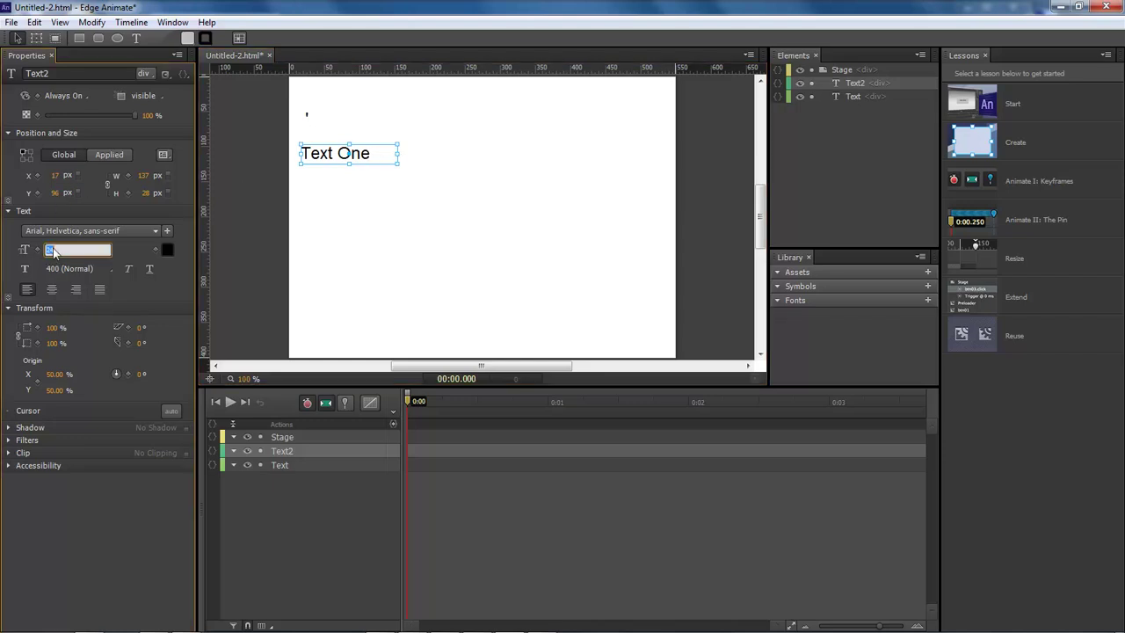
type("18")
key("Return")
double_click(374, 156)
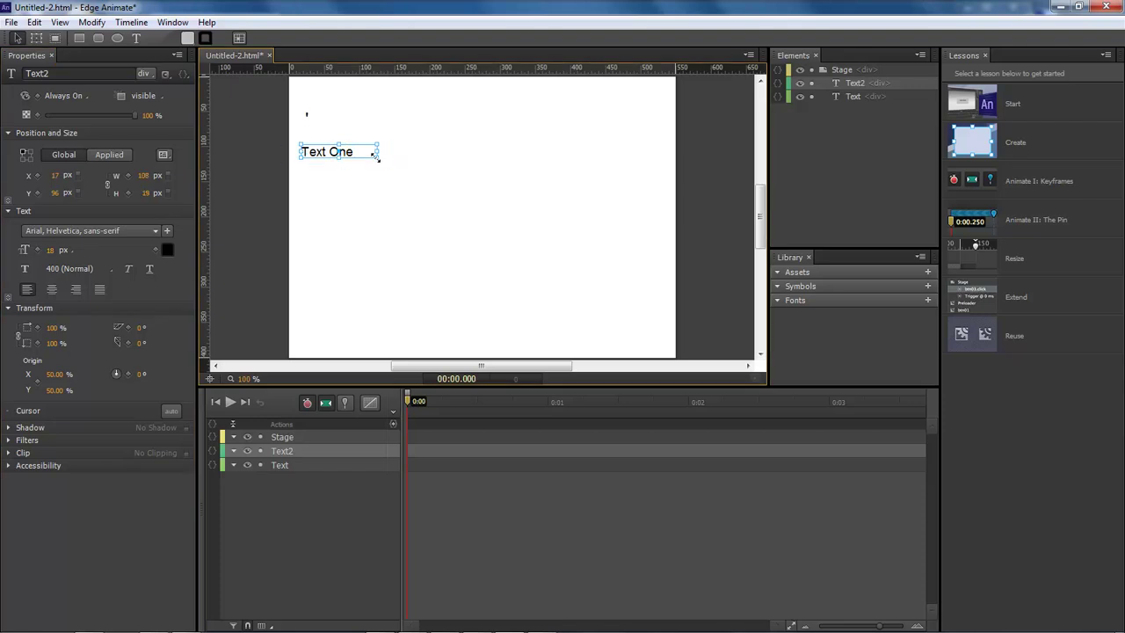
left_click(350, 169)
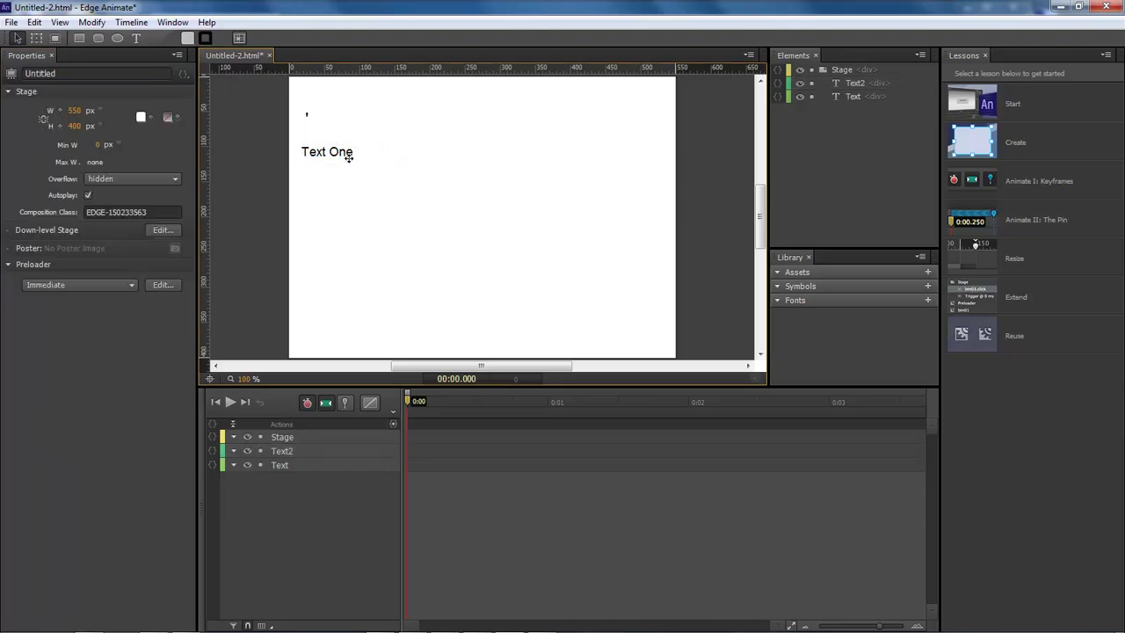
Step: Duplicate the Text One label three times and turn the first copy into 'Text Two' beside it
left_click(349, 154)
key("ctrl+d")
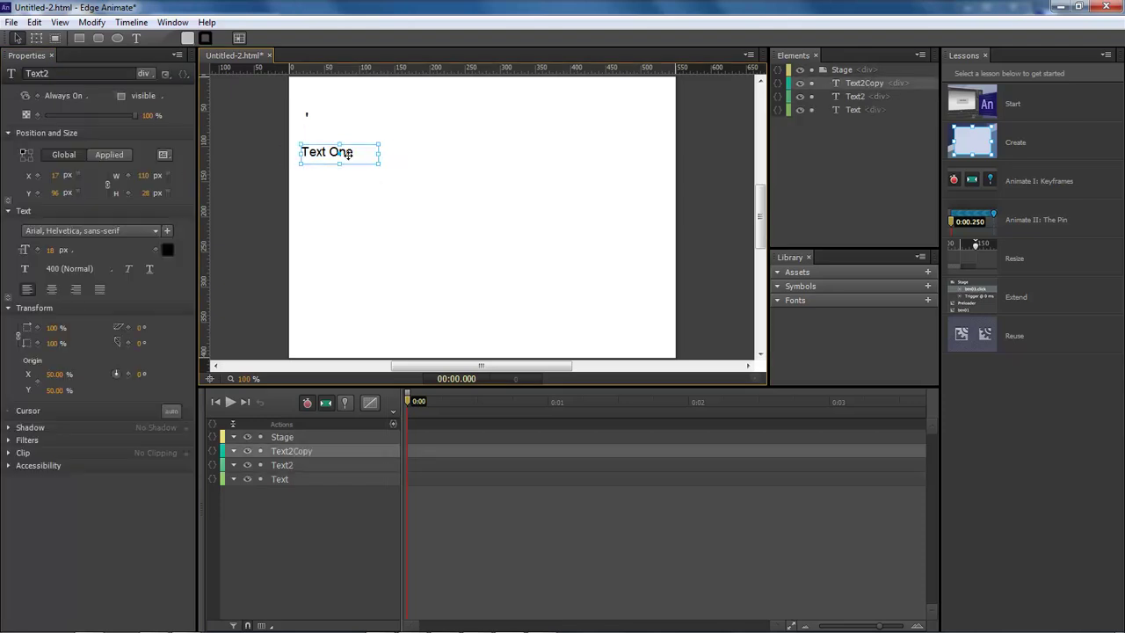
key("ctrl+d")
key("ctrl+d")
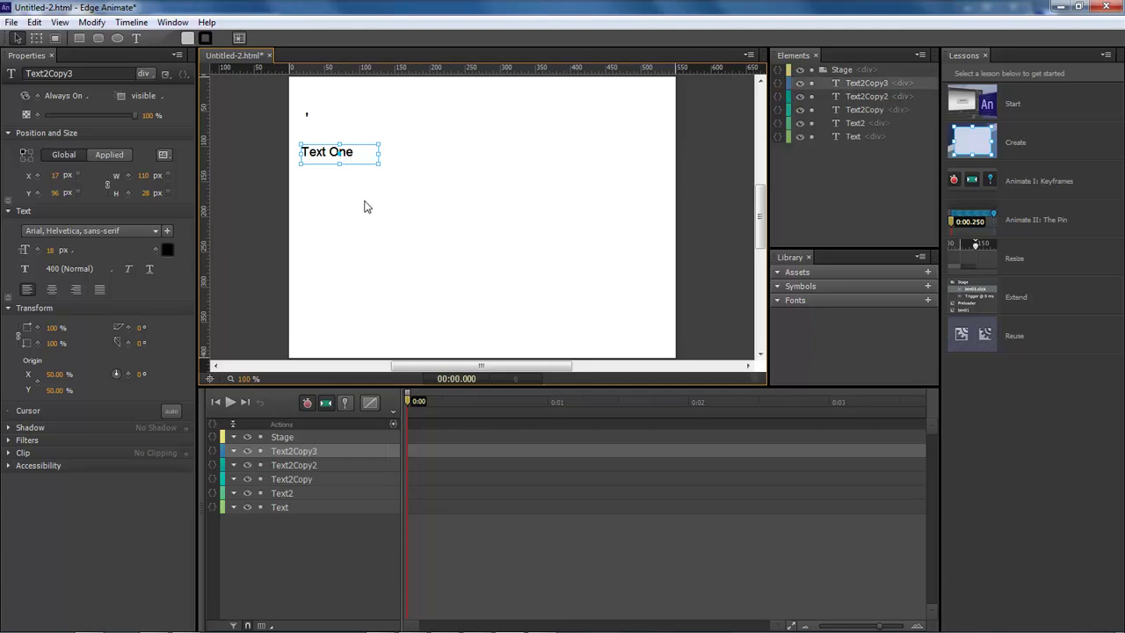
left_click(296, 480)
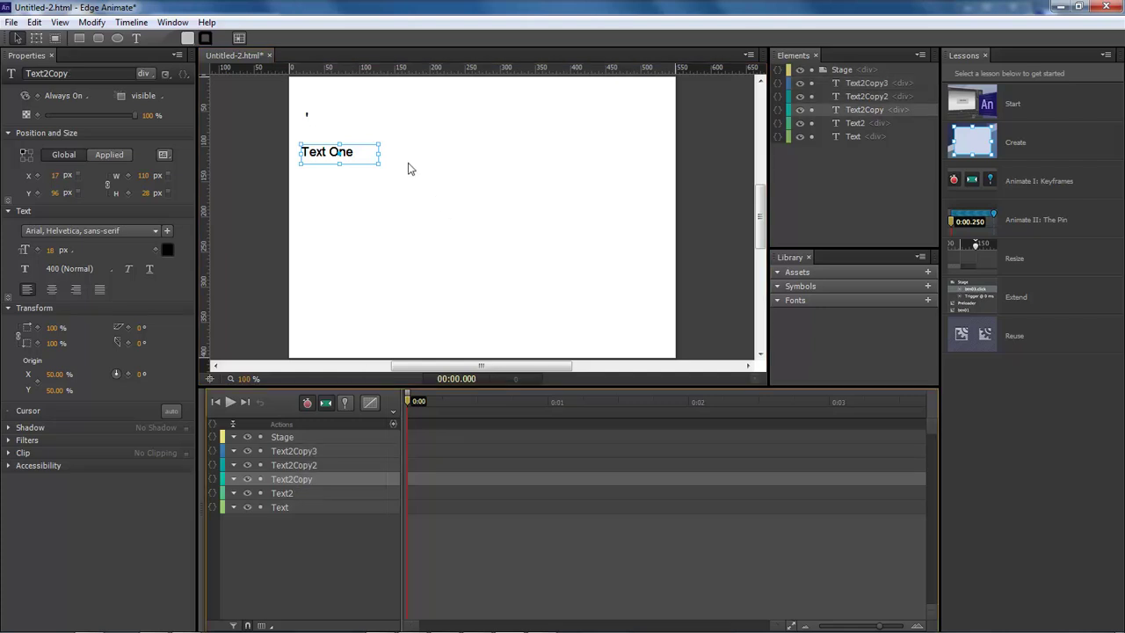
left_click_drag(369, 153, 449, 154)
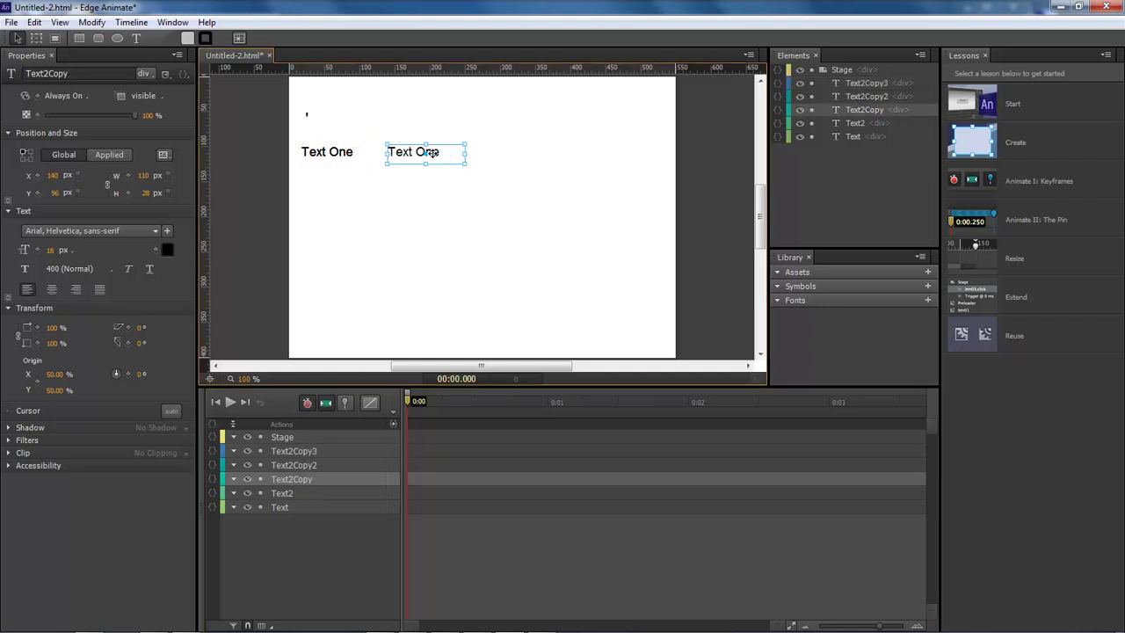
double_click(432, 153)
left_click_drag(254, 130, 336, 136)
type("Two")
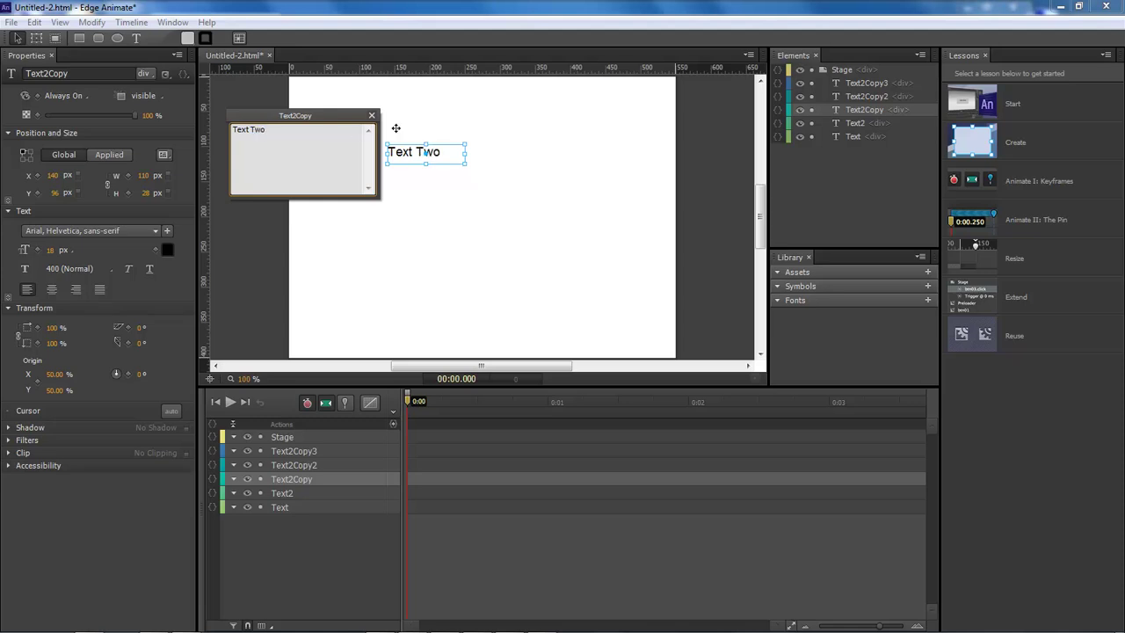
left_click(371, 116)
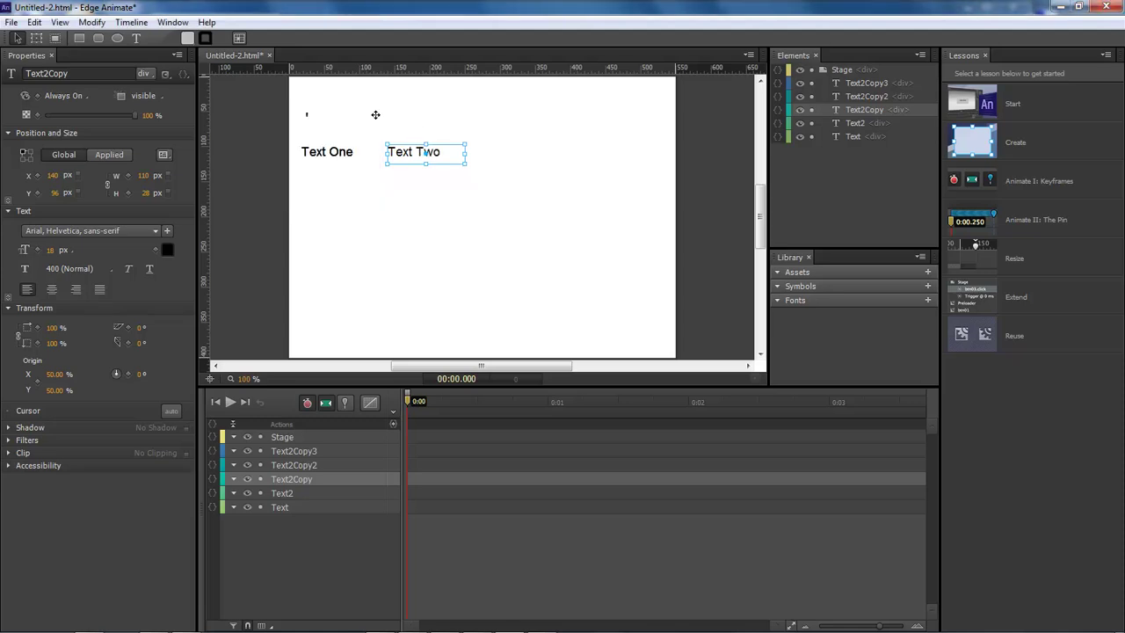
Step: Move the second copy right of Text Two and change its text to 'Text Three'
left_click(299, 469)
left_click_drag(352, 152, 516, 153)
double_click(516, 153)
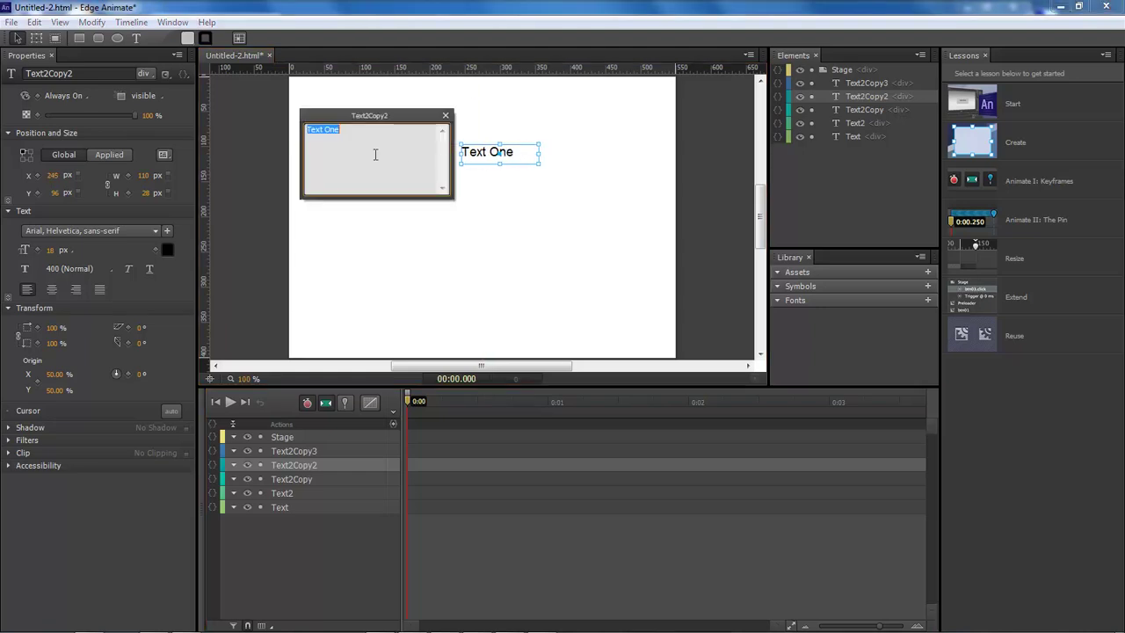
double_click(330, 130)
type("Three")
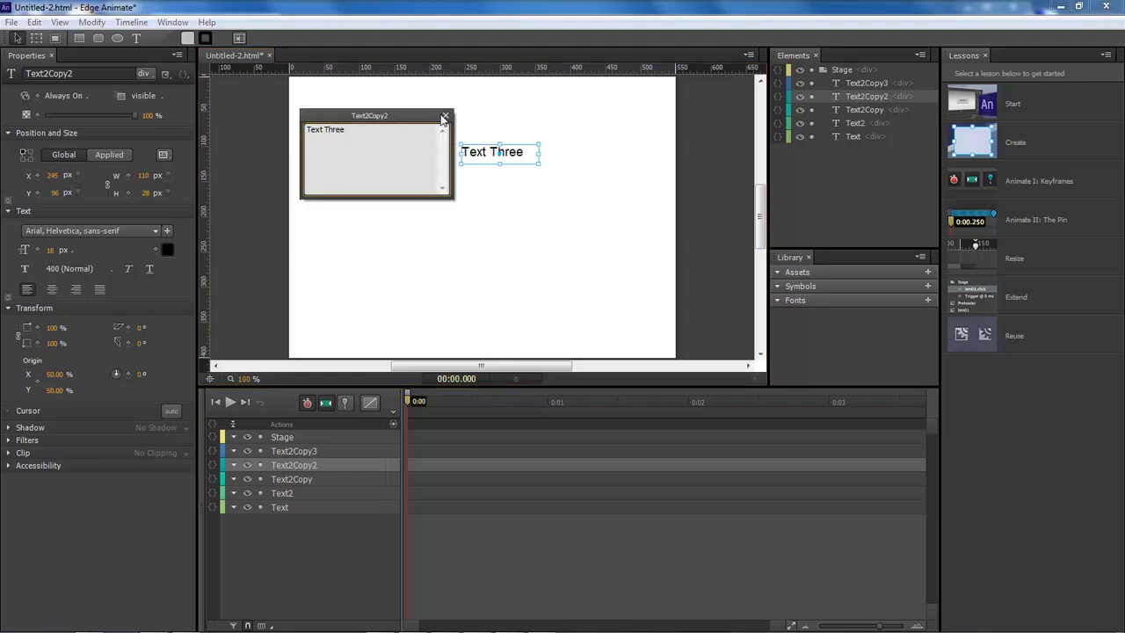
left_click(446, 116)
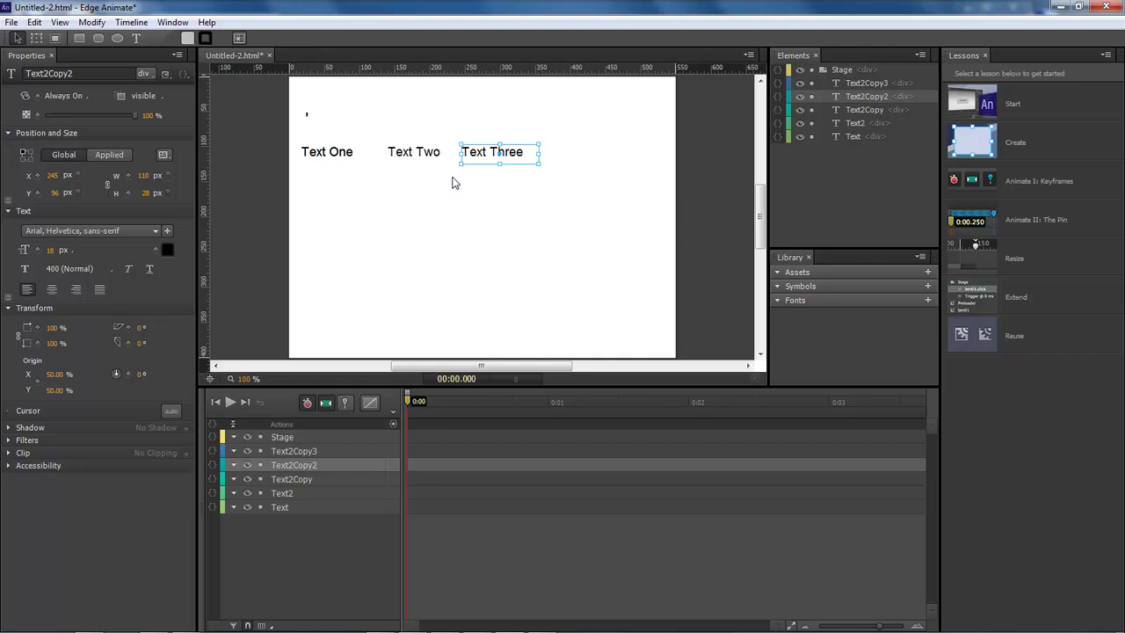
Step: Place the third copy at the end as 'Text Four' and nudge Text Two left for even spacing
left_click(292, 452)
left_click_drag(341, 152, 616, 153)
double_click(563, 154)
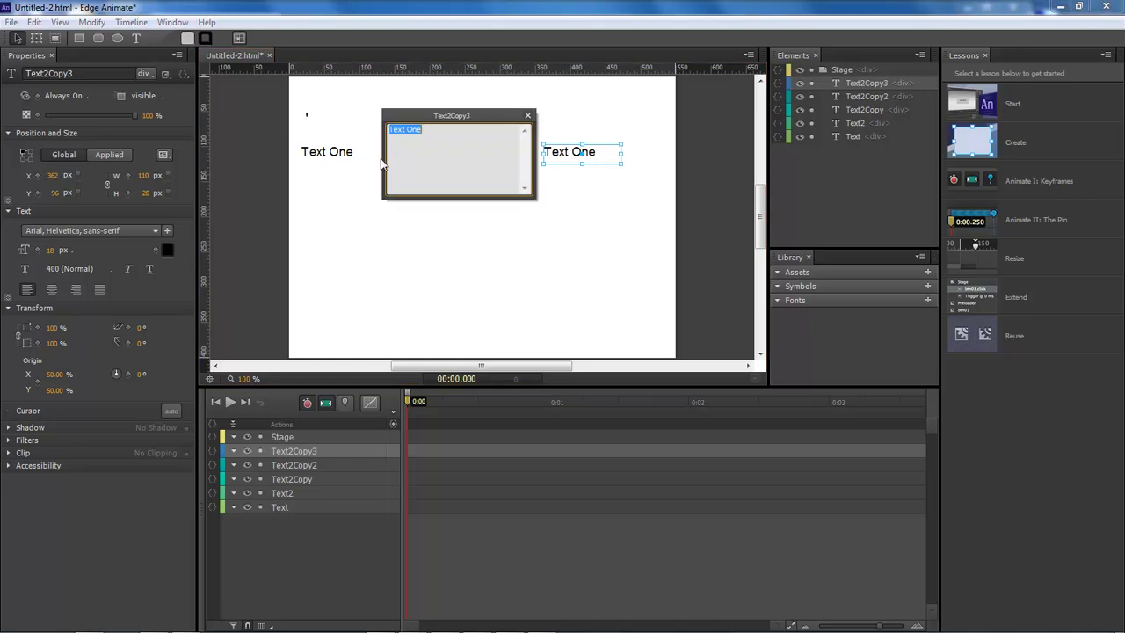
double_click(414, 130)
type("Four")
left_click(528, 115)
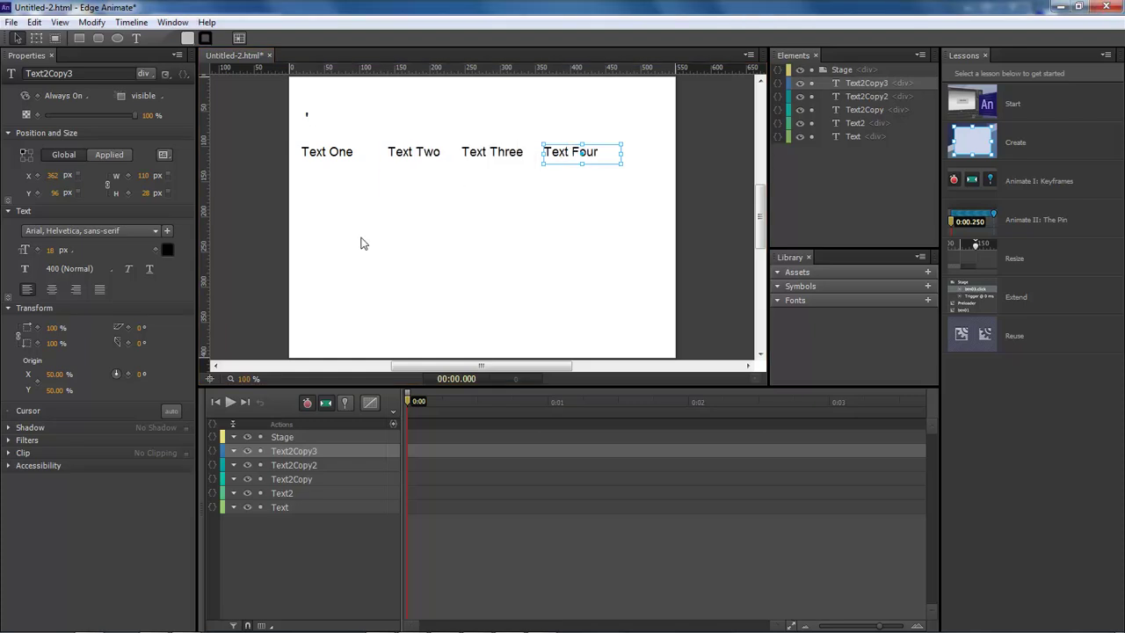
left_click(419, 179)
left_click_drag(422, 151, 413, 151)
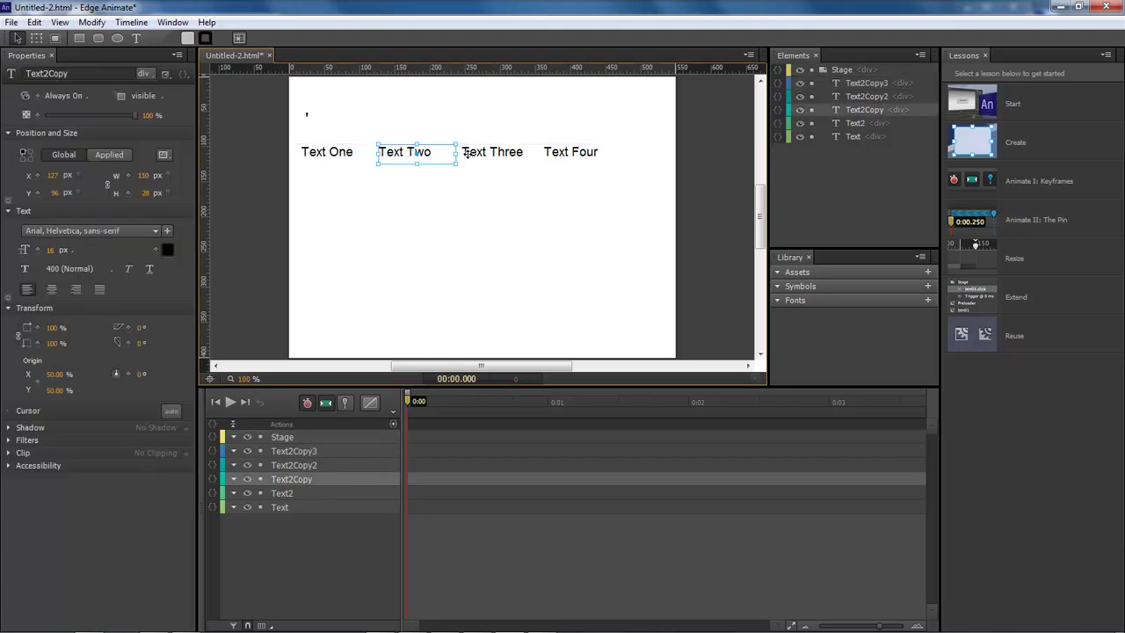
left_click(567, 208)
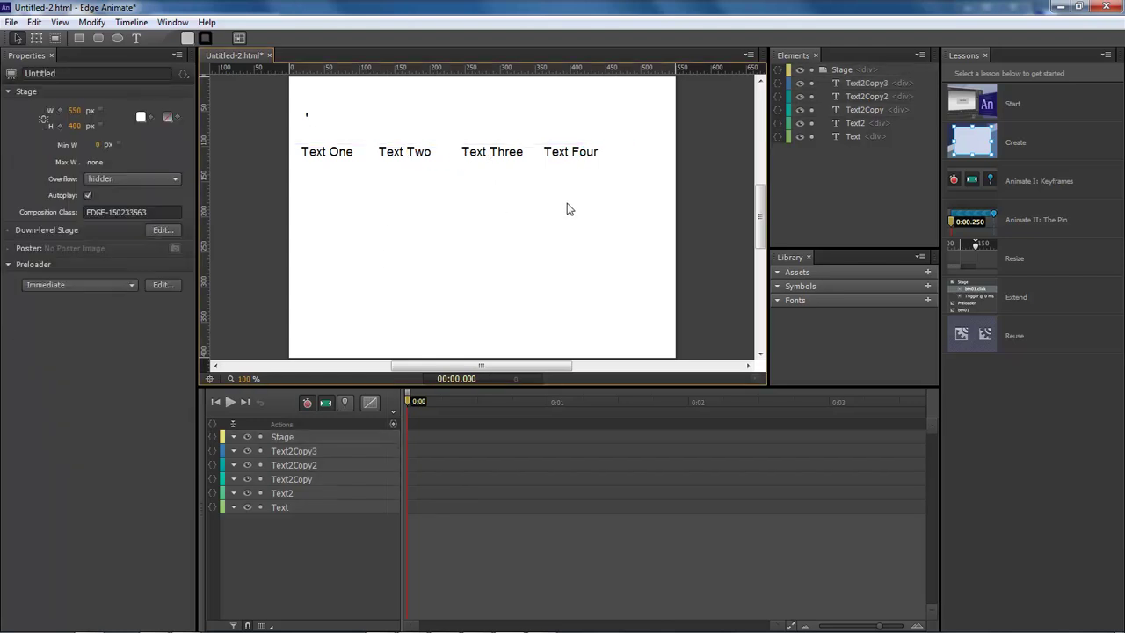
left_click(322, 114)
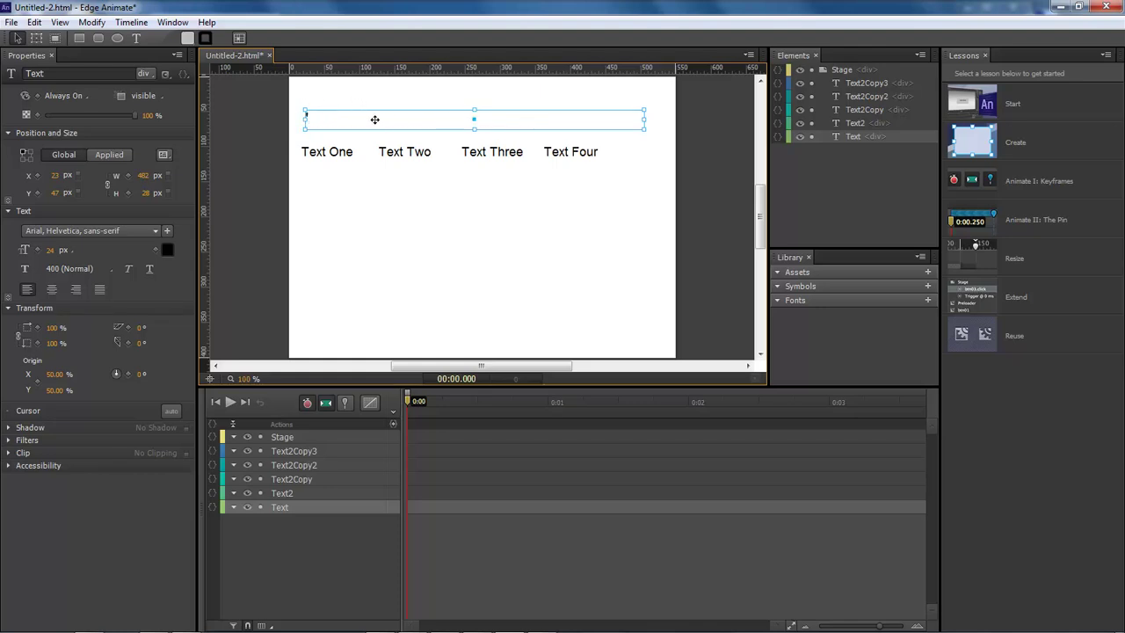
Step: Add a click action to the Text One label and insert sym.$('Text') from the code hint
left_click(368, 203)
left_click(334, 155)
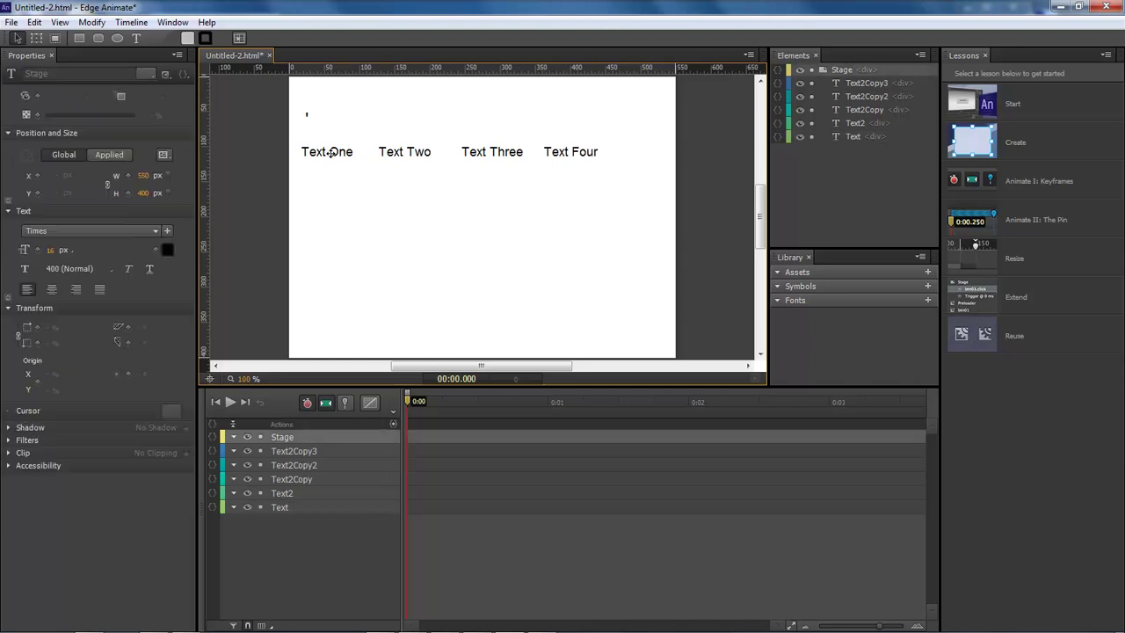
left_click(213, 493)
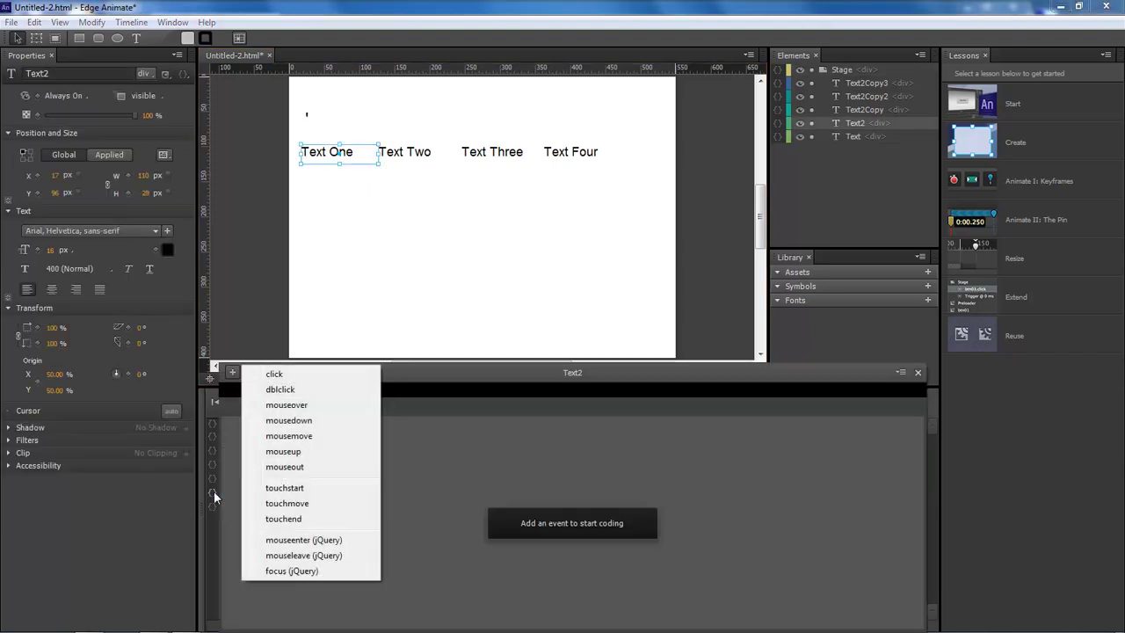
left_click(275, 376)
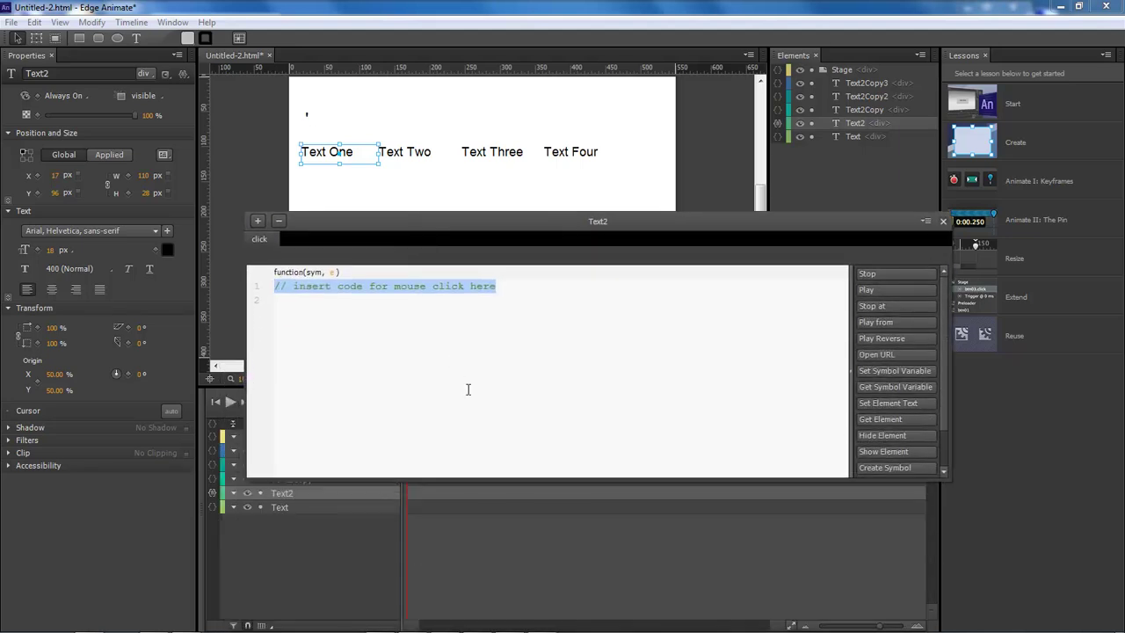
type("sym.$(\"Text")
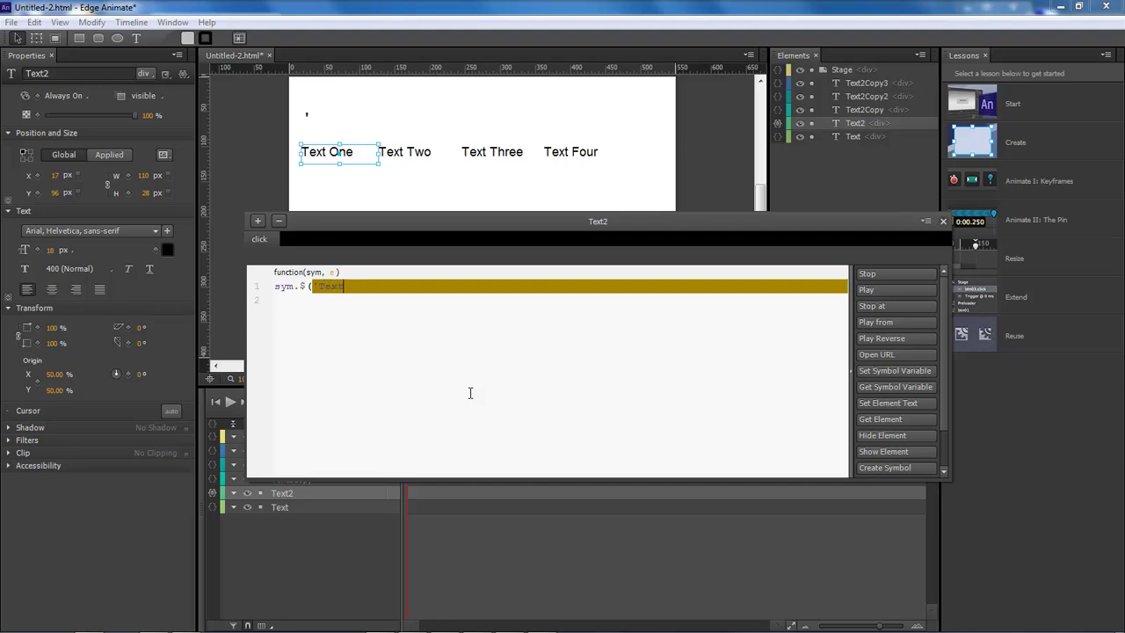
key("Return")
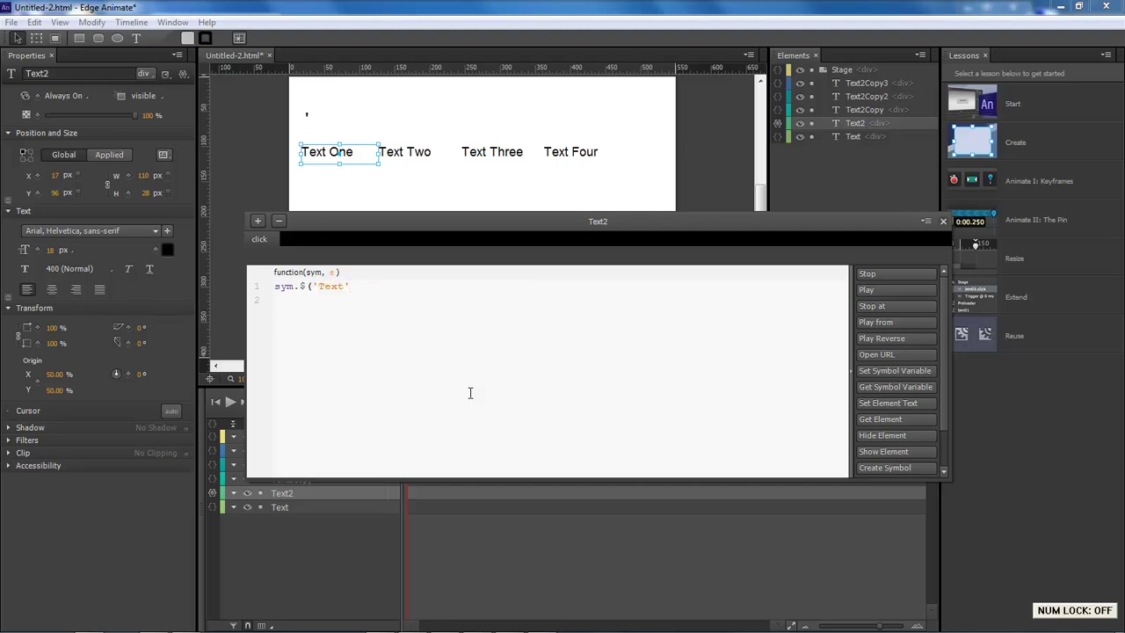
Step: Complete the line as .html('This is text element #1'); fixing typos, then select it
type(").html")
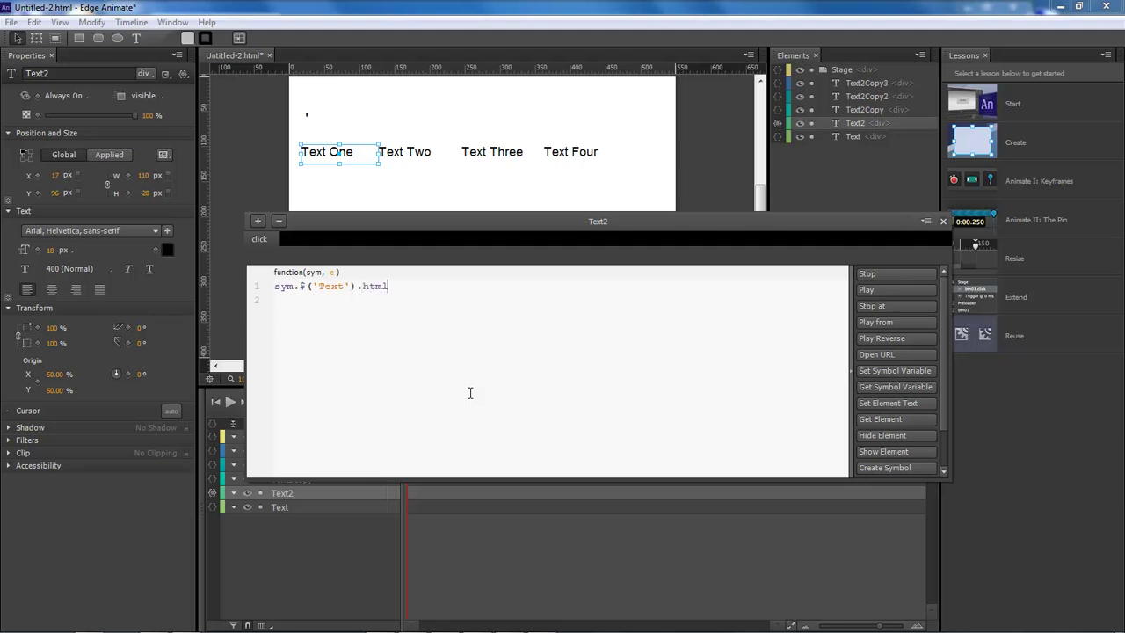
type("'');")
type("This is ")
type("text elem")
type("ny")
key("BackSpace")
type("ent")
key("BackSpace")
type("t #")
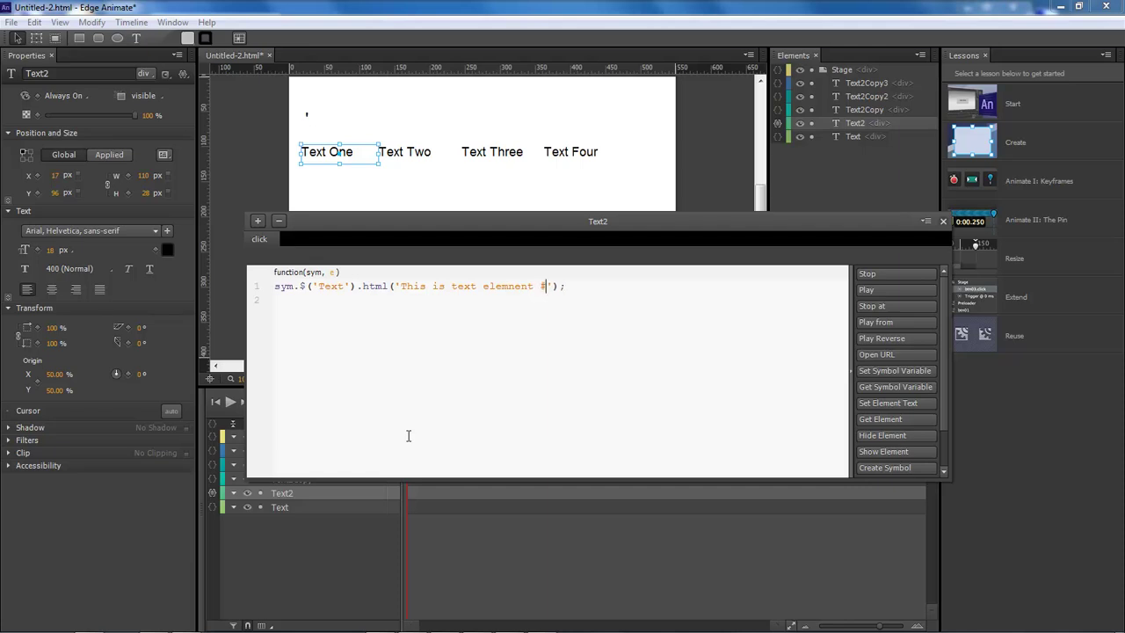
type("1")
left_click(510, 286)
key("Delete")
left_click_drag(585, 286, 274, 286)
key("ctrl+c")
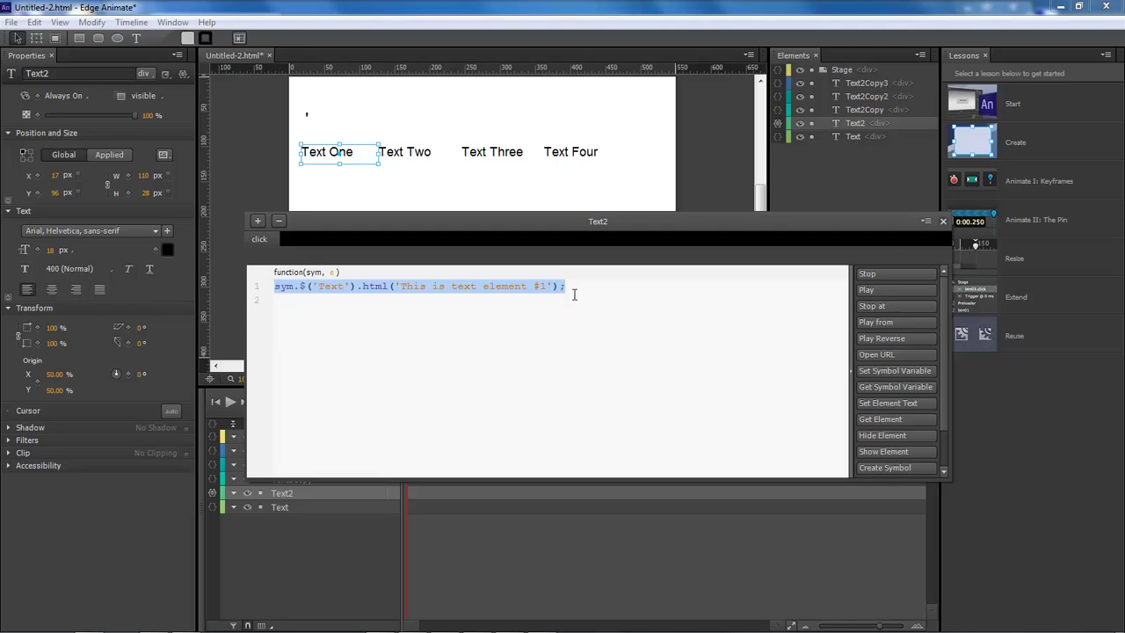
Step: Give Text2Copy a click action with the pasted code changed to 'This is text element #2'
left_click(943, 221)
left_click(212, 479)
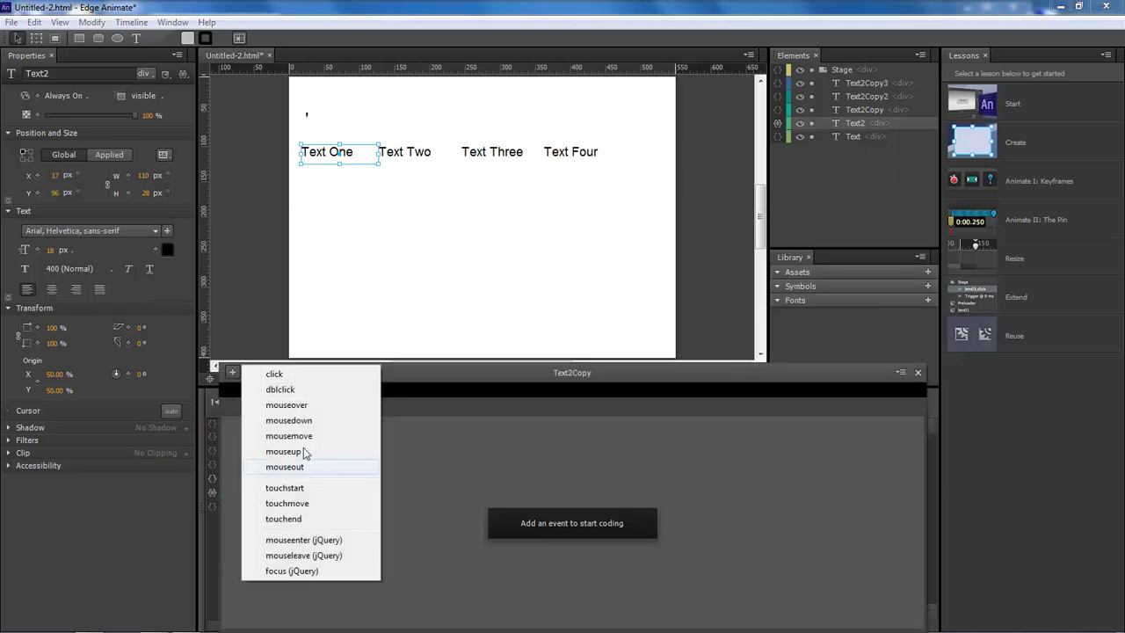
left_click(308, 380)
key("ctrl+v")
double_click(517, 437)
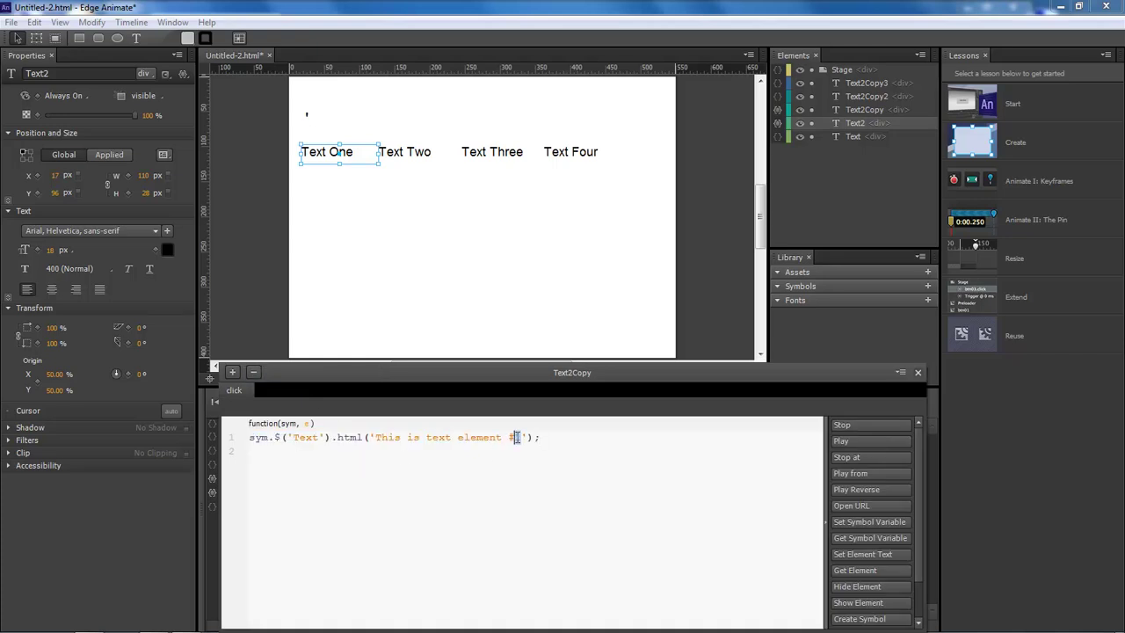
type("2")
left_click(918, 374)
Step: Give Text2Copy2 a click action with the pasted code changed to 'This is text element #3'
left_click(212, 466)
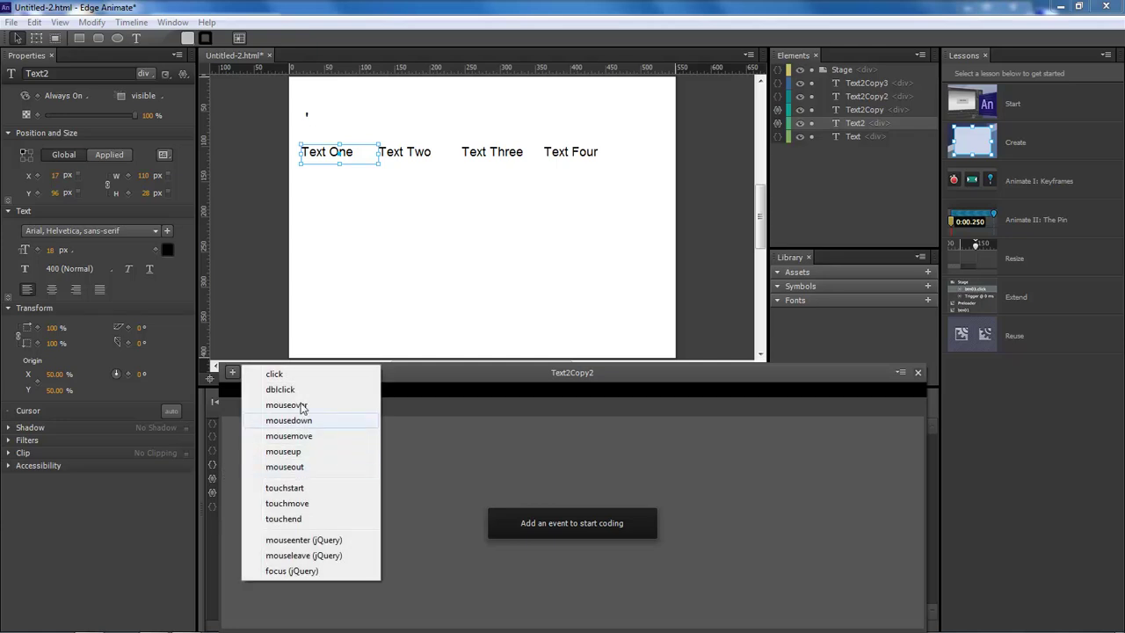
left_click(290, 375)
key("BackSpace")
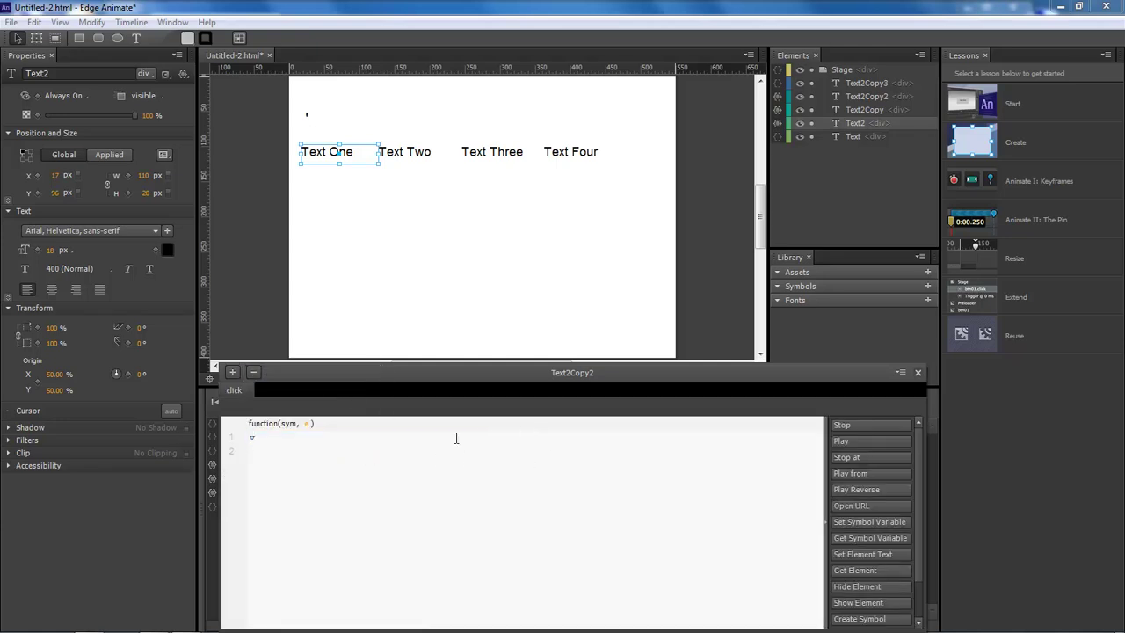
key("ctrl+v")
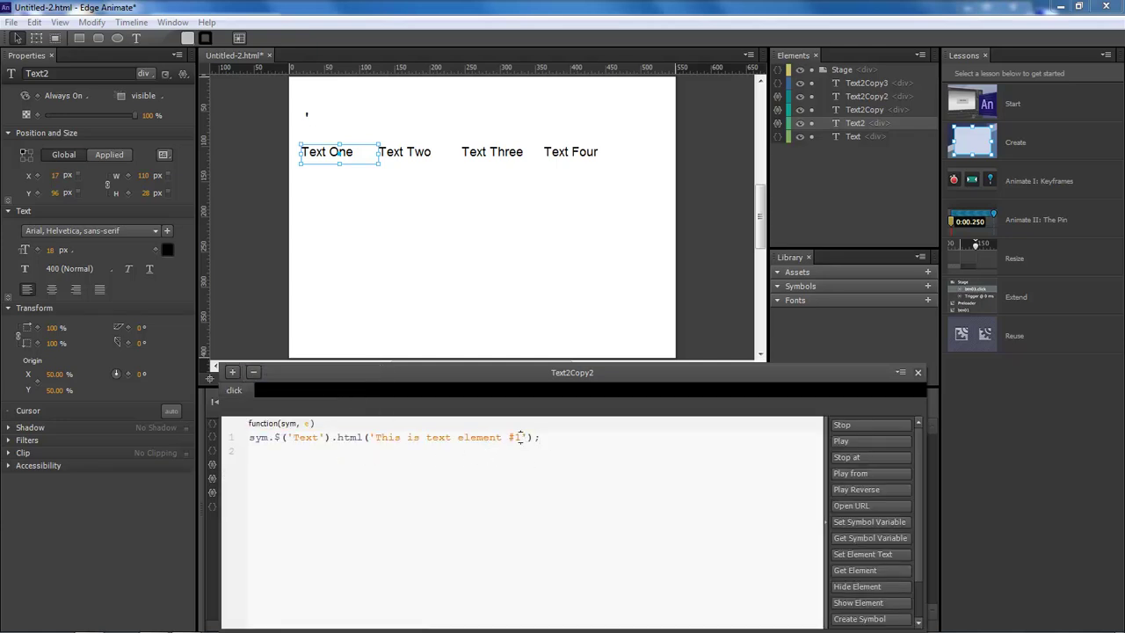
double_click(517, 437)
type("3")
left_click(917, 374)
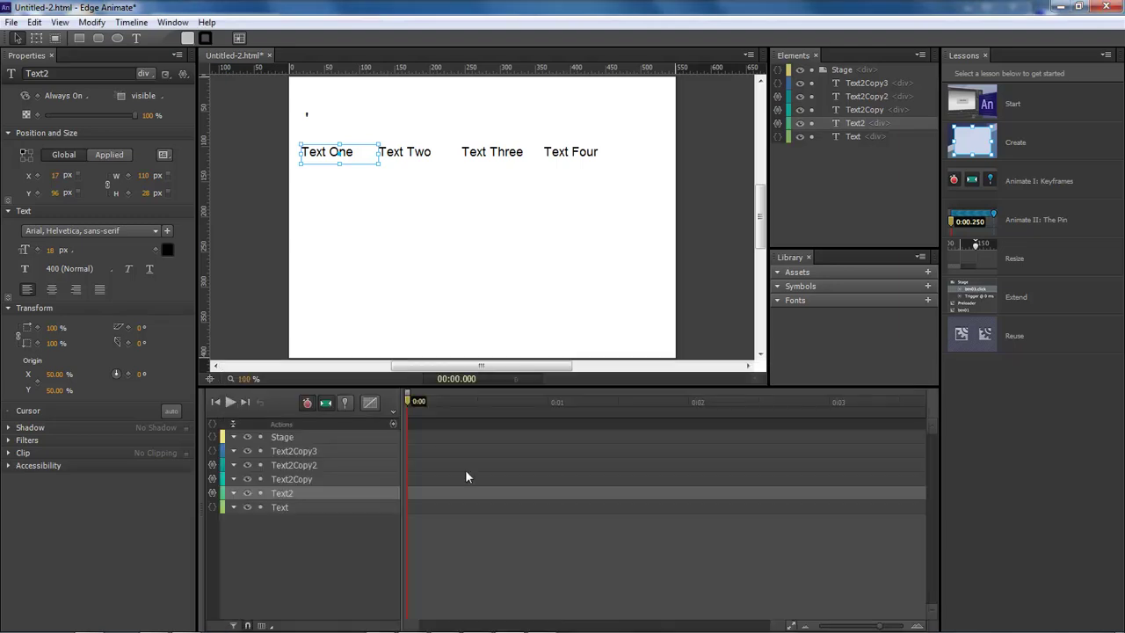
Step: Give Text2Copy3 a click action with the pasted code changed to 'This is text element #4'
left_click(216, 452)
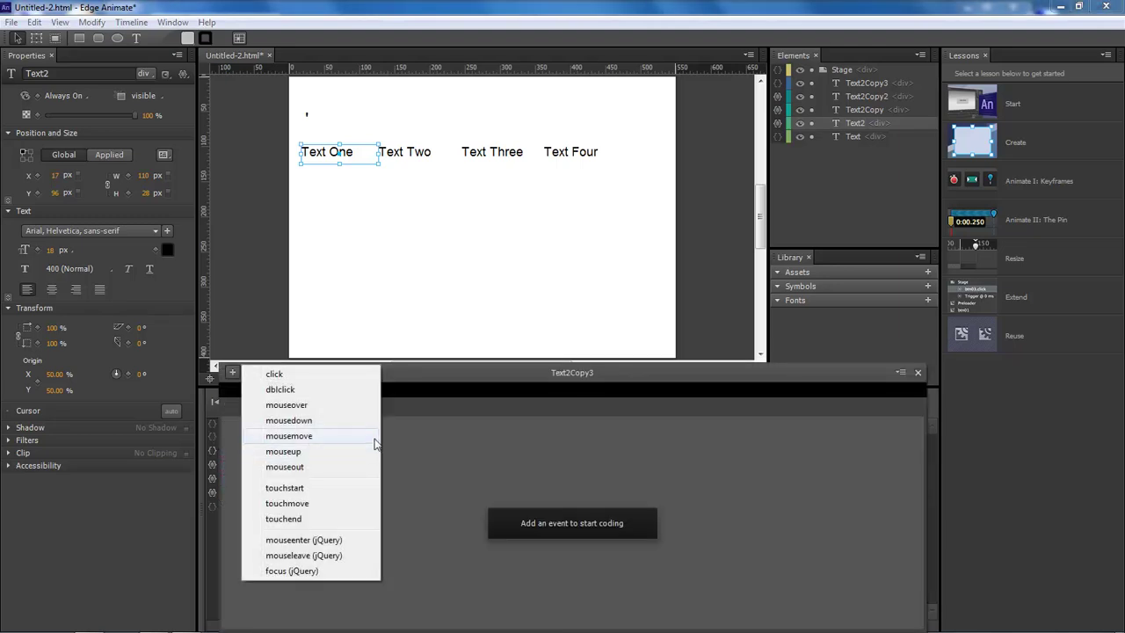
left_click(312, 377)
key("ctrl+v")
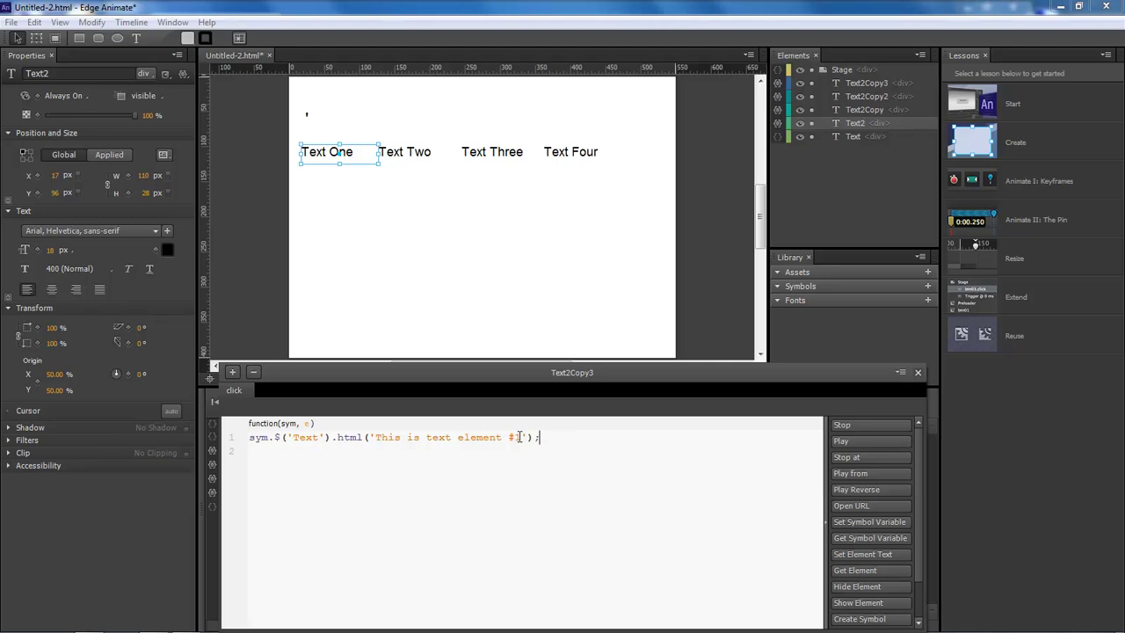
double_click(517, 436)
type("4")
left_click(919, 374)
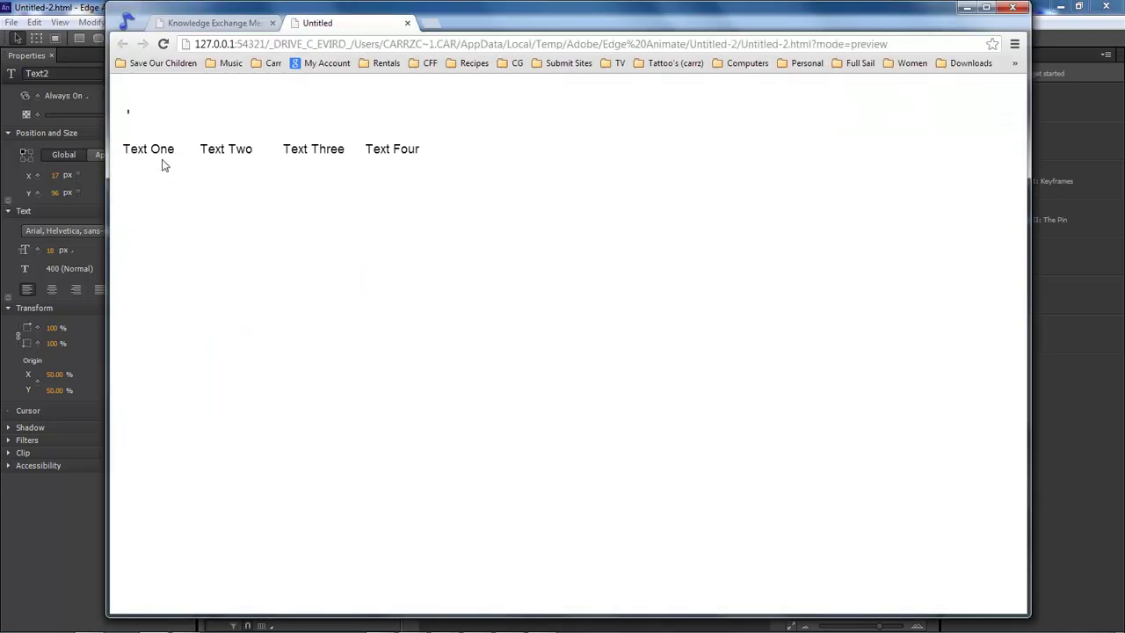
Step: In the Chrome preview, click Text One, Two, Three and Four to check the top message changes
left_click(163, 159)
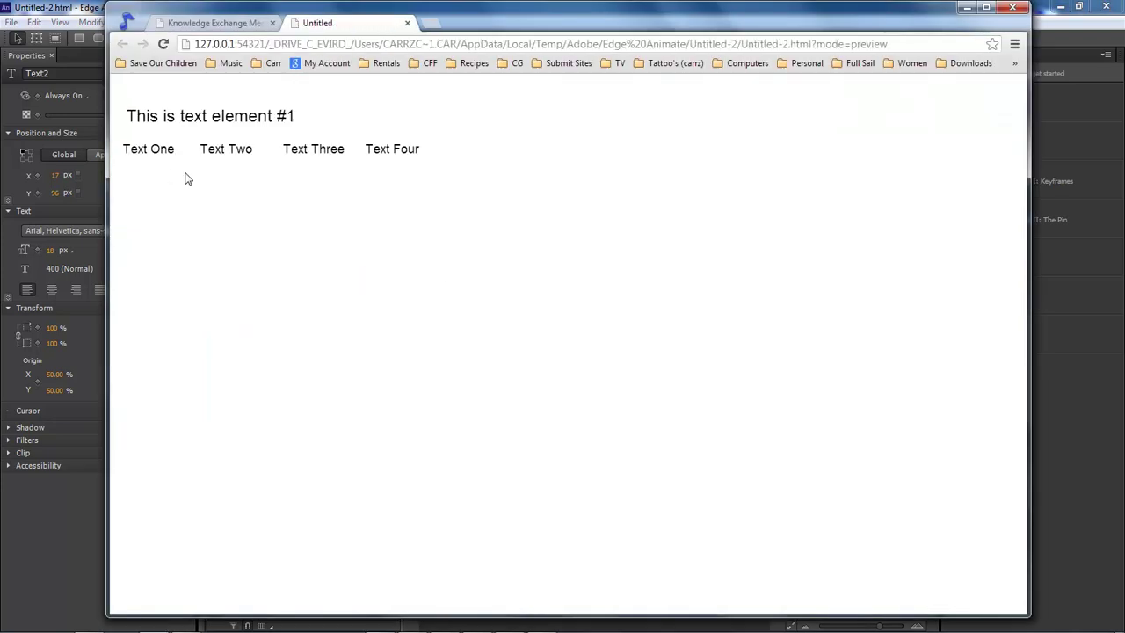
left_click(238, 149)
left_click(344, 151)
left_click(407, 153)
left_click(161, 147)
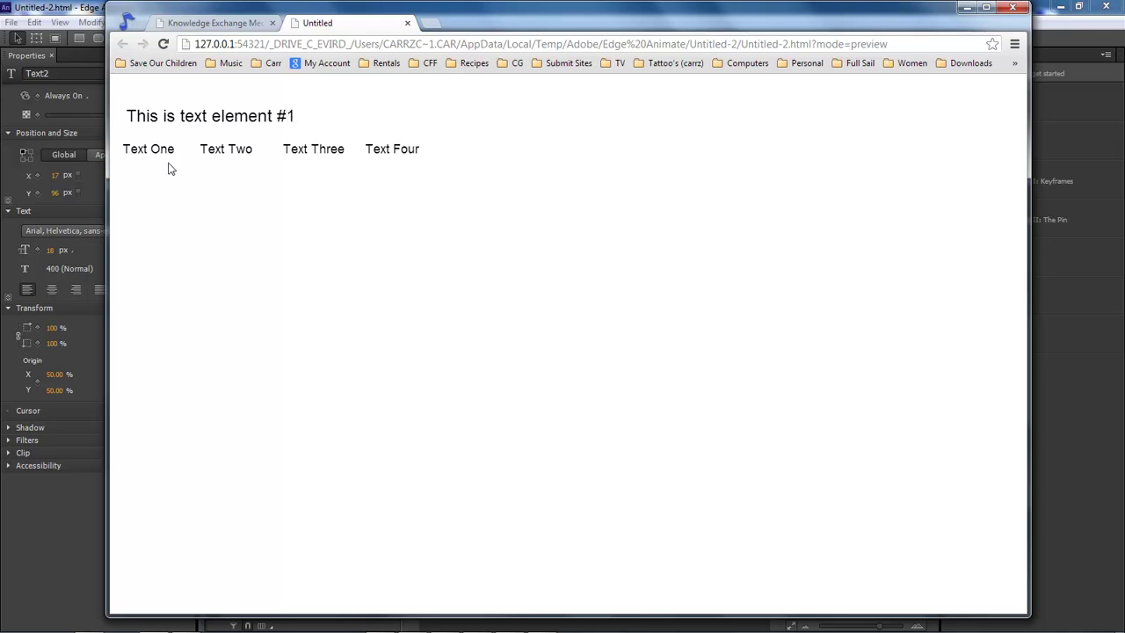
Step: Test Text Two, Three and Four again in the preview, then return to Edge Animate
left_click(249, 153)
left_click(315, 148)
left_click(409, 148)
left_click(964, 8)
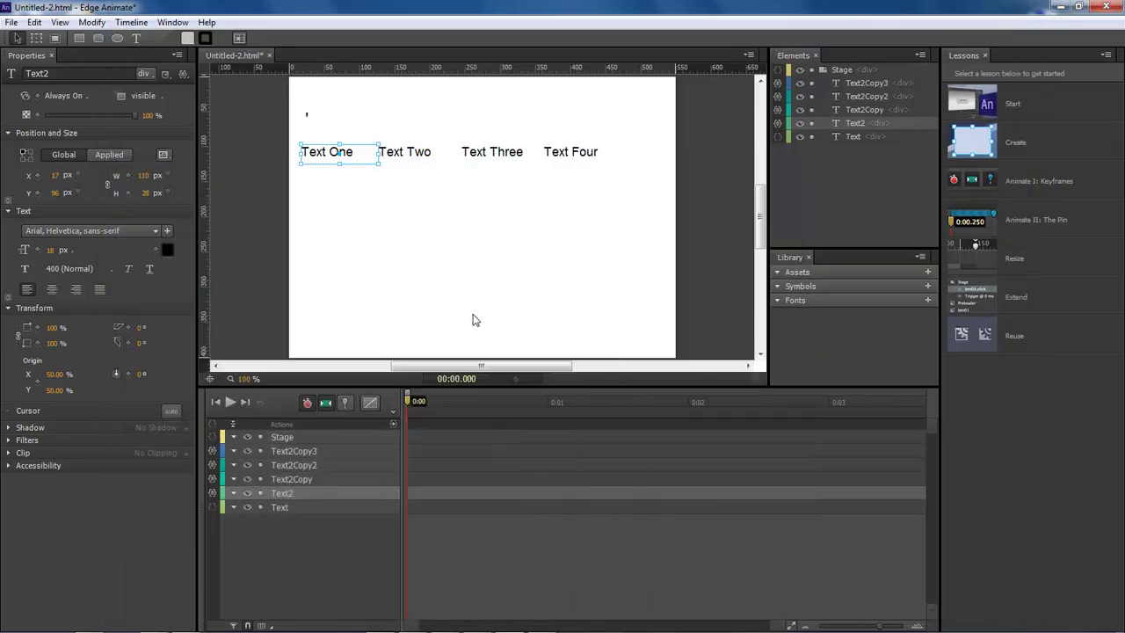
Step: Wrap 'element #1' in Text2's click code with <strong> and </strong> tags
left_click(212, 494)
left_click_drag(444, 368, 449, 224)
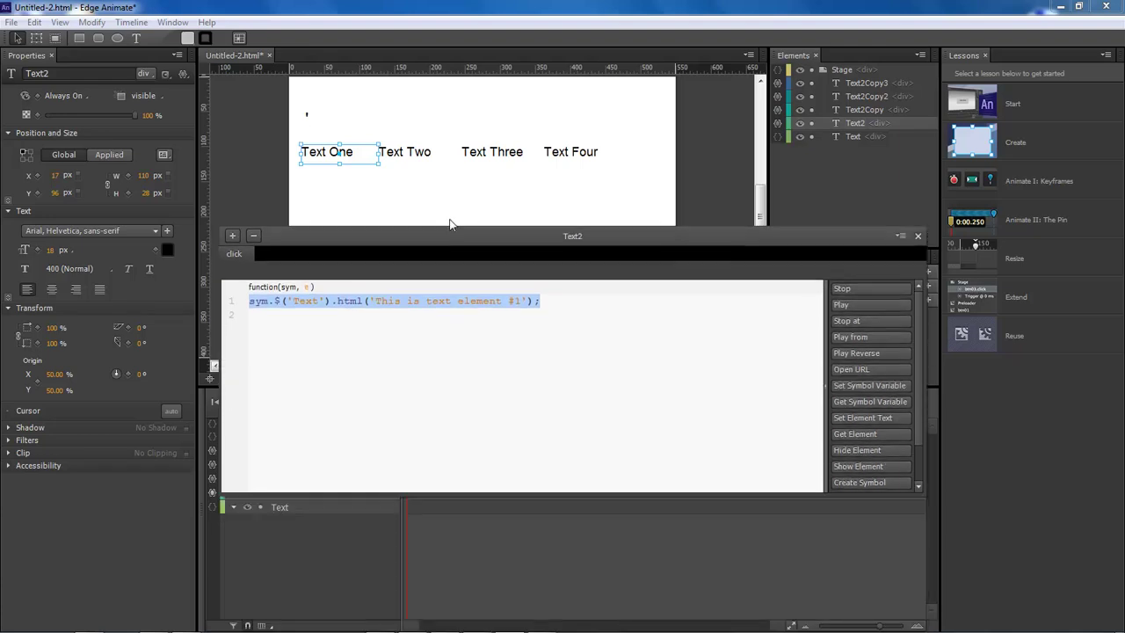
left_click(504, 351)
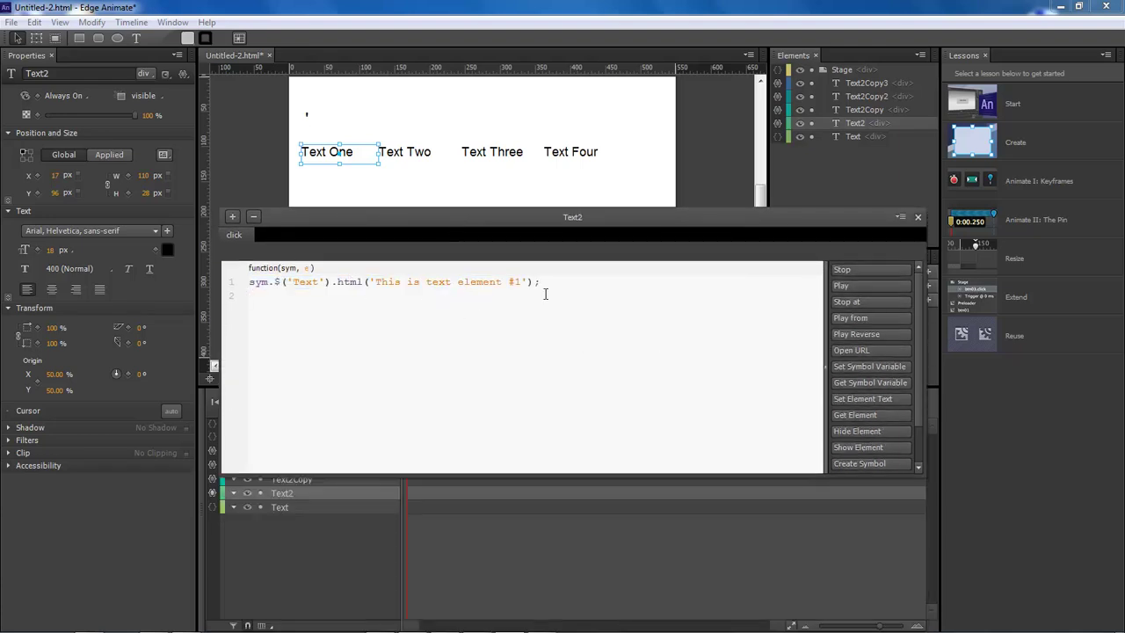
type(",st")
key("BackSpace")
key("BackSpace")
key("BackSpace")
type("<strong>")
left_click(571, 283)
type("</strong>")
left_click(918, 218)
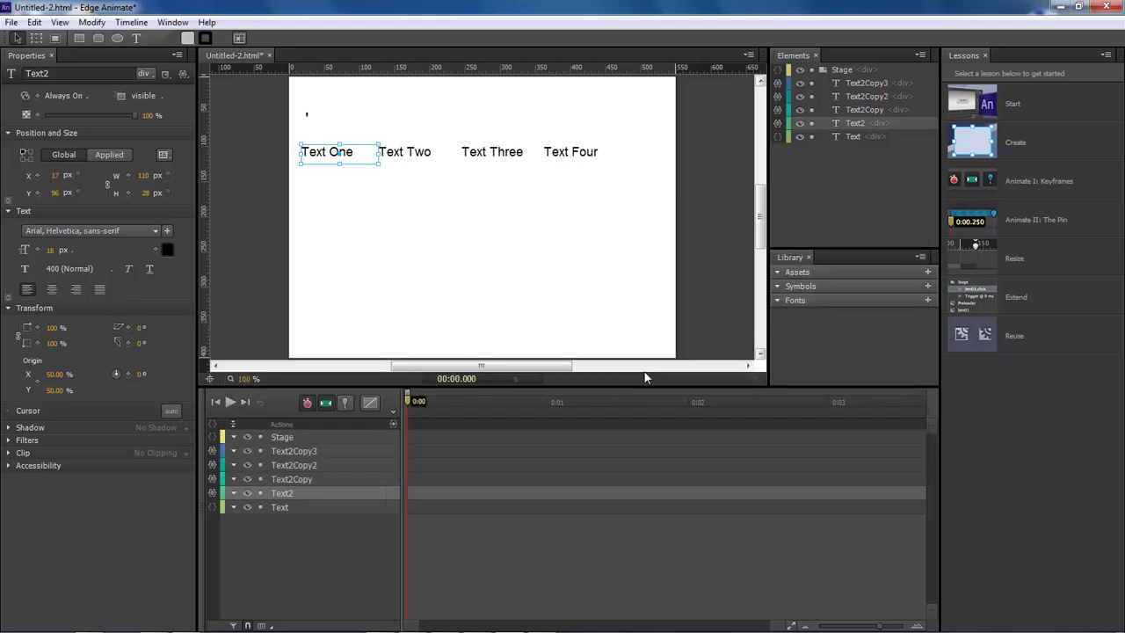
Step: Reload the browser preview and click each label to confirm 'element #1' appears bold
mouse_move(259, 608)
key("ctrl+Return")
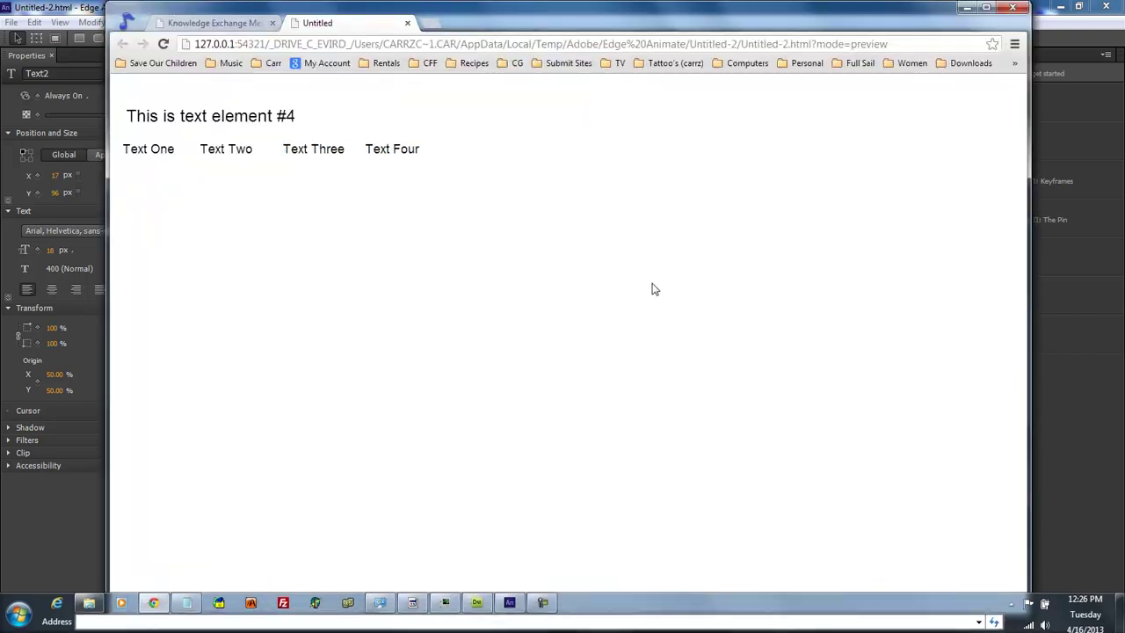
right_click(651, 289)
left_click(677, 338)
left_click(150, 150)
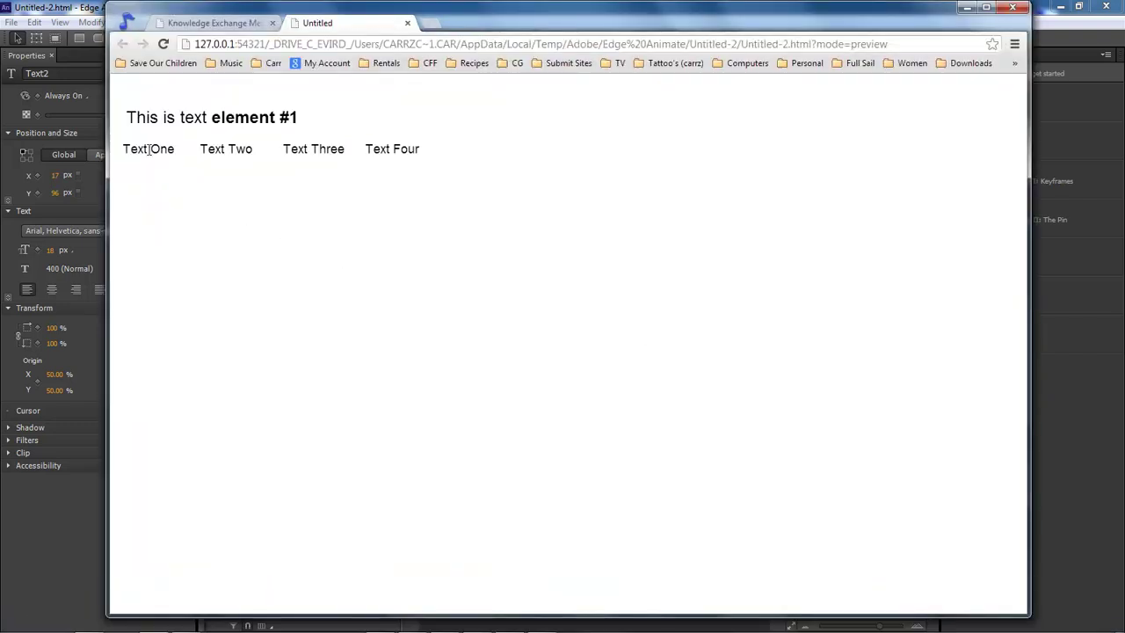
left_click(236, 148)
left_click(295, 149)
left_click_drag(411, 147, 406, 148)
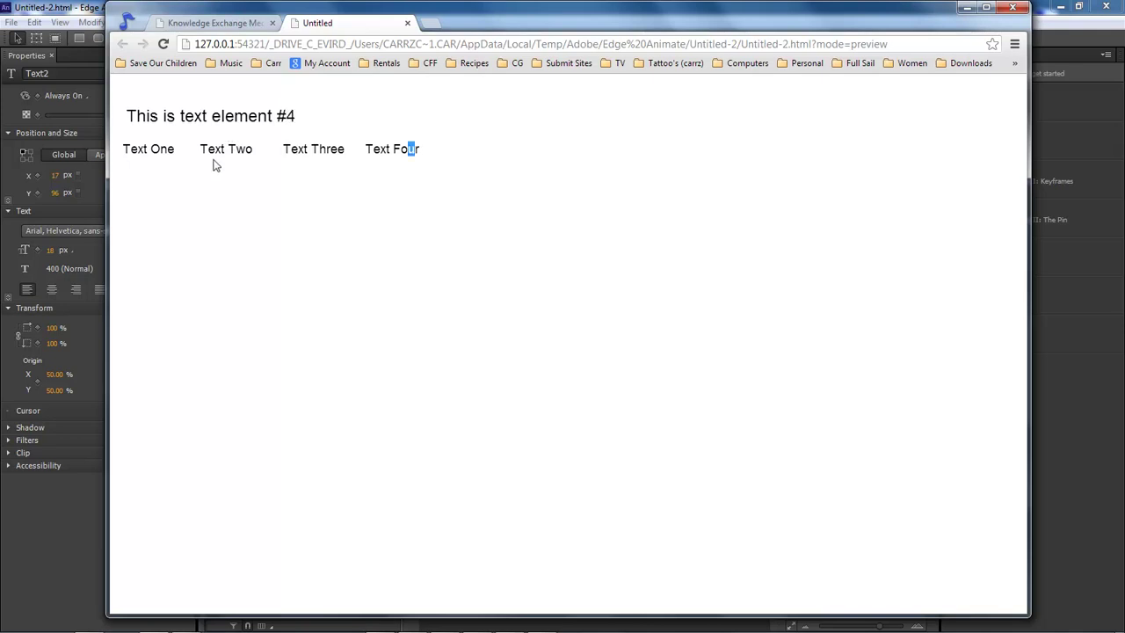
left_click(156, 149)
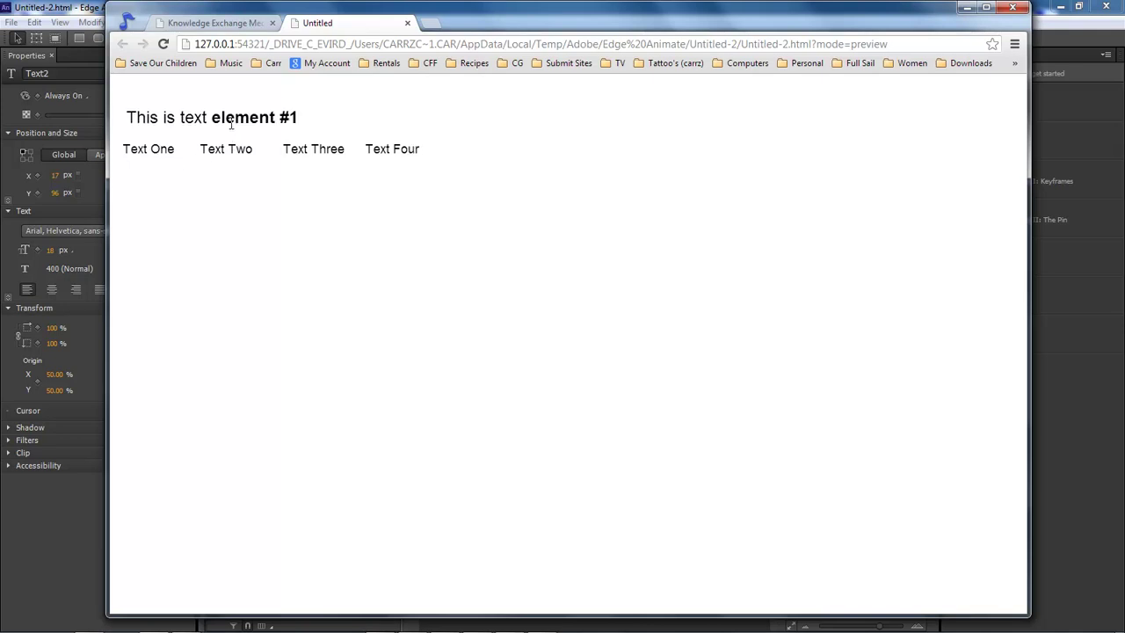
left_click(967, 7)
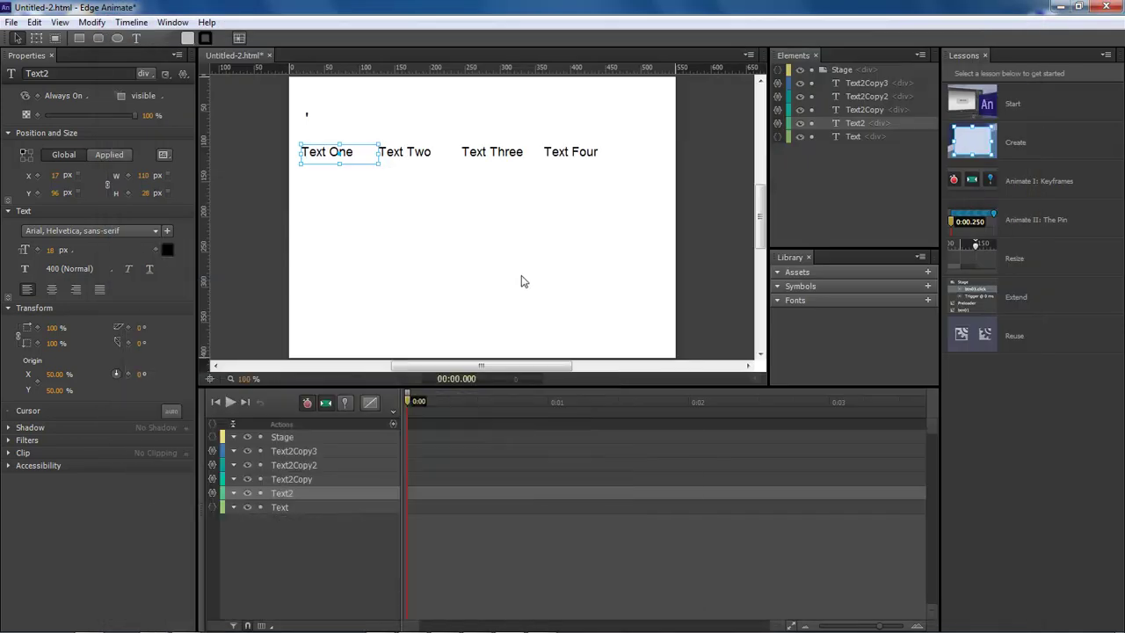
Step: Append '<br />This is the 2nd line' after </strong> in Text2's click code
left_click(211, 493)
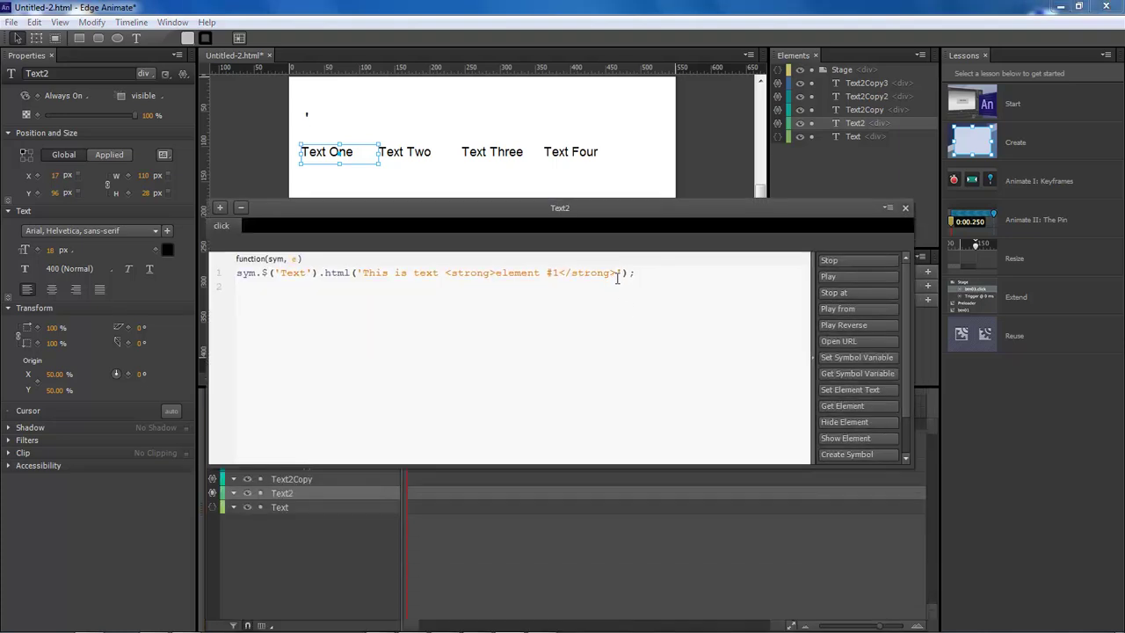
type("<br />This is the 2nd line")
left_click(906, 208)
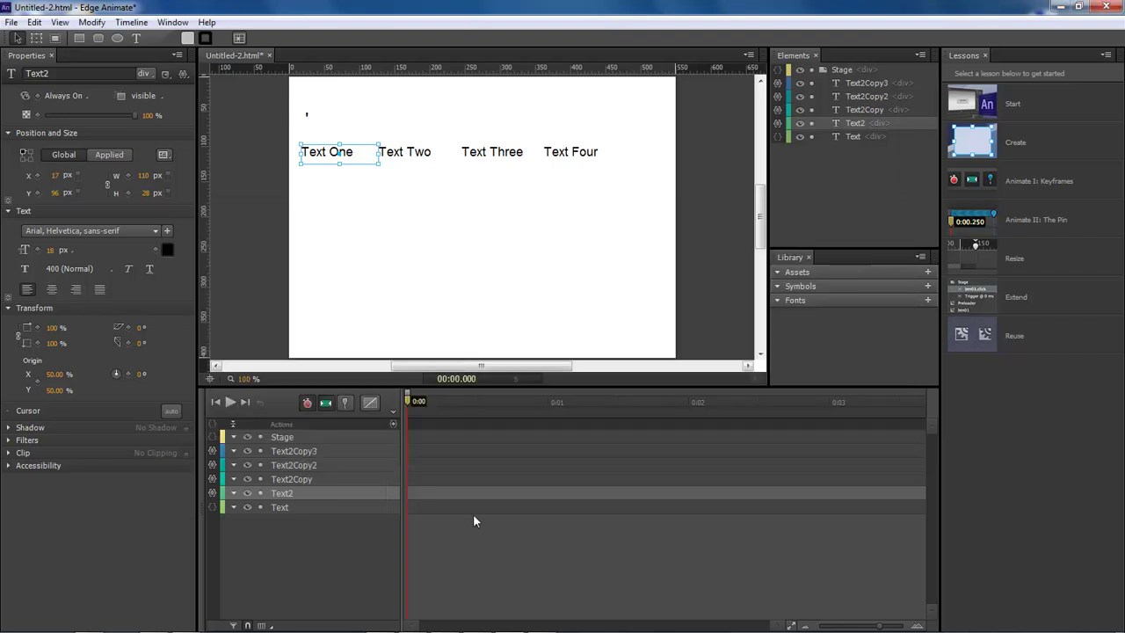
Step: Reload the Chrome preview and click Text One through Text Four to check each message
right_click(510, 369)
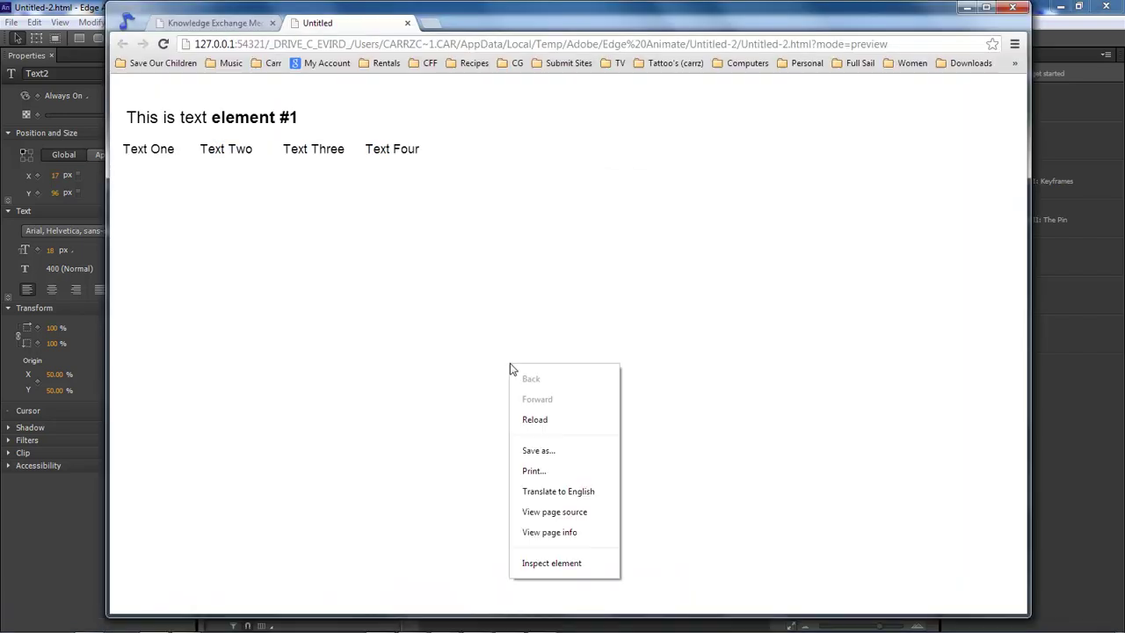
left_click(537, 425)
left_click(155, 149)
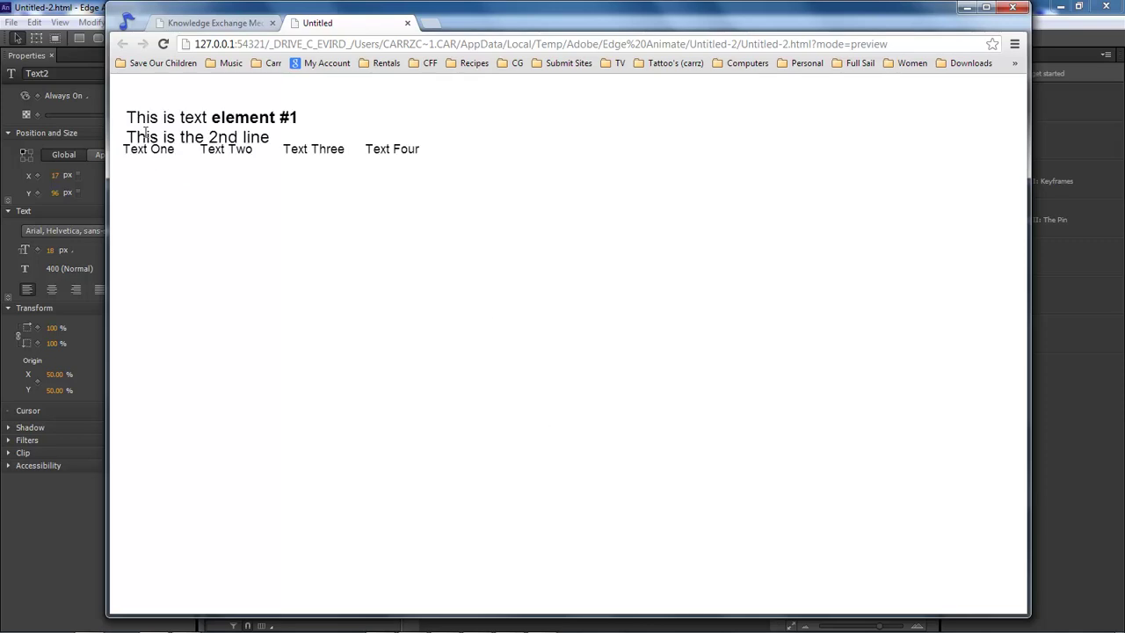
left_click(226, 150)
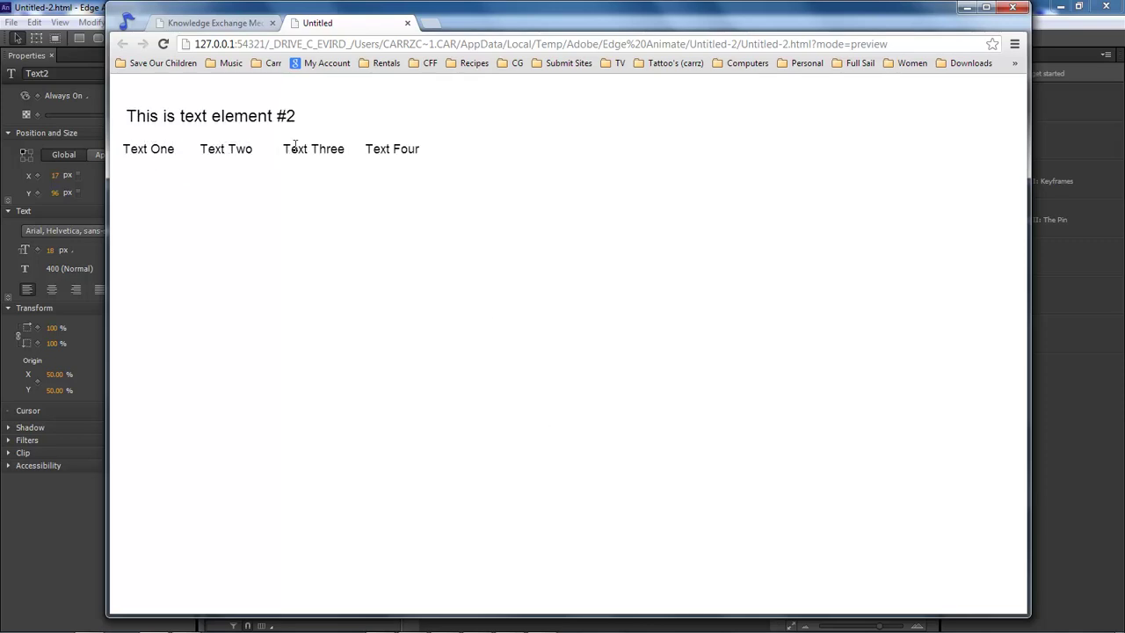
left_click(310, 148)
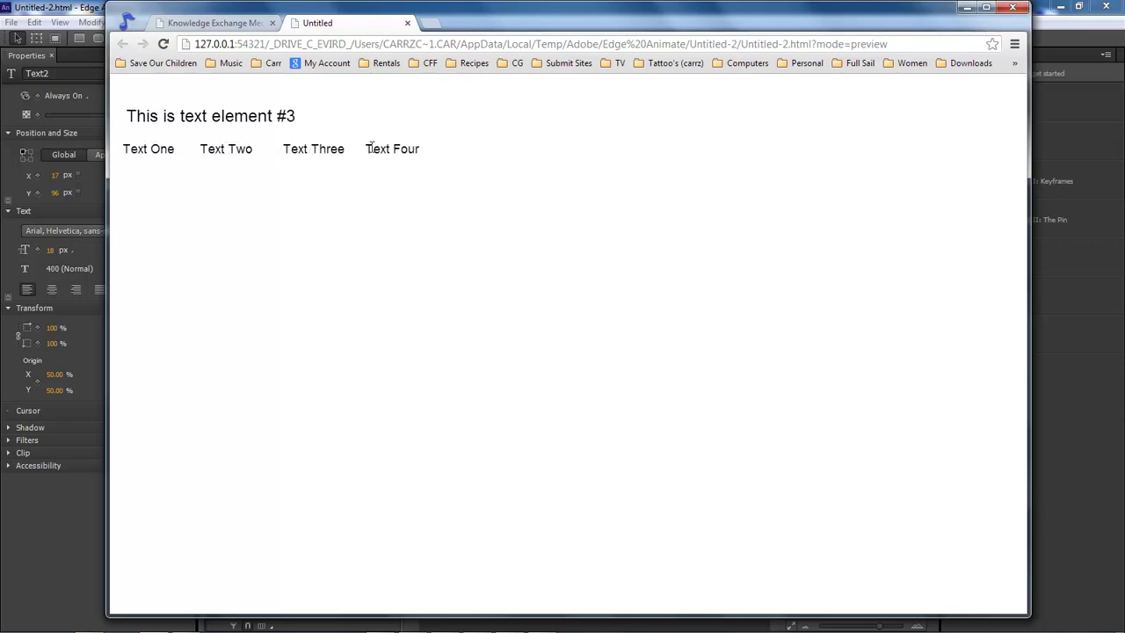
left_click(211, 151)
left_click(147, 149)
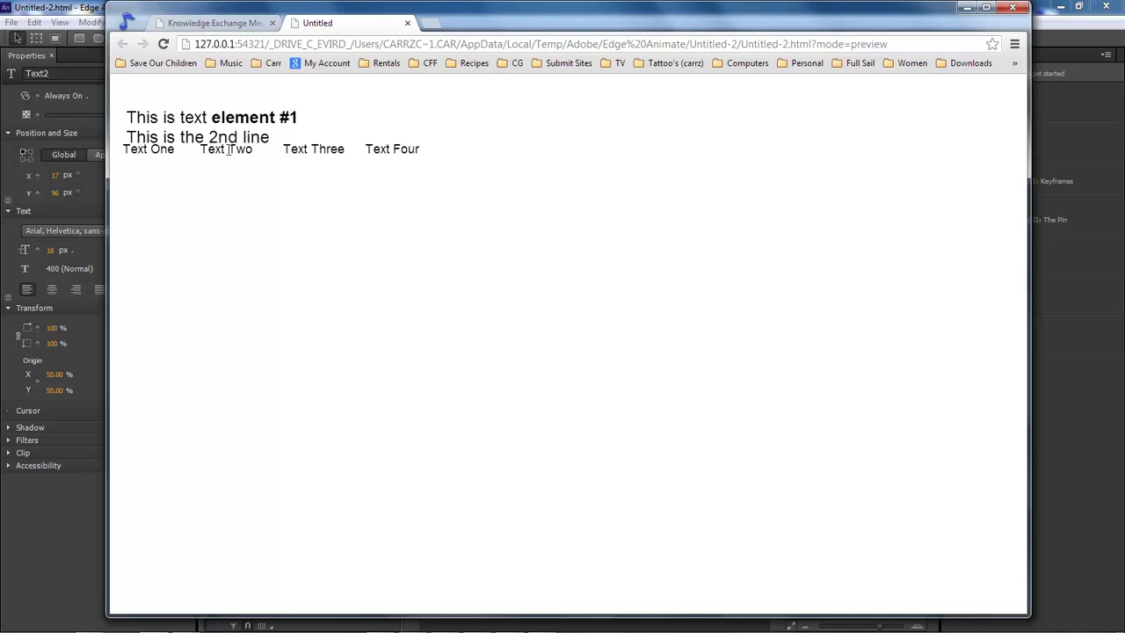
left_click(228, 149)
left_click(332, 147)
left_click(437, 148)
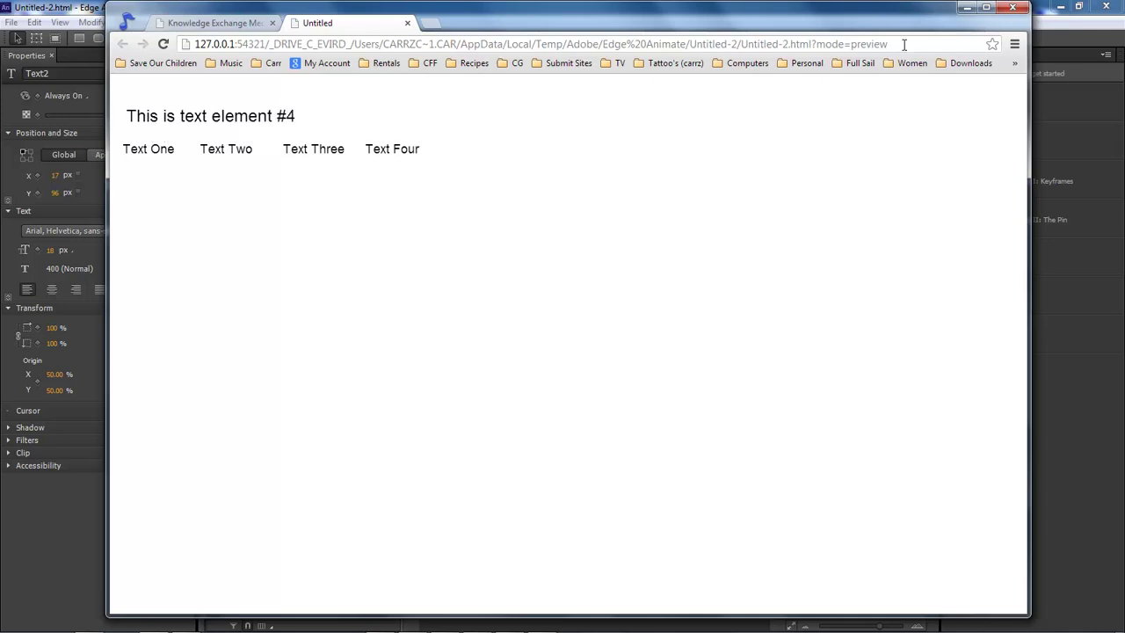
left_click(965, 9)
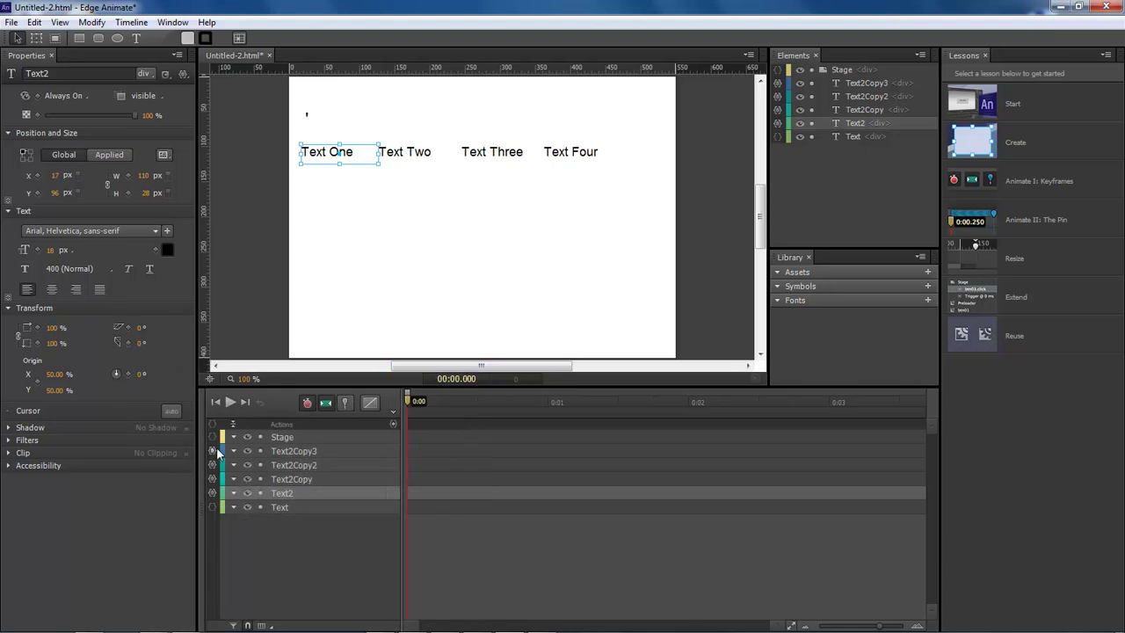
Step: Rename the Text2 layer to Text1 and the Text2Copy layer to Text2
left_click(294, 480)
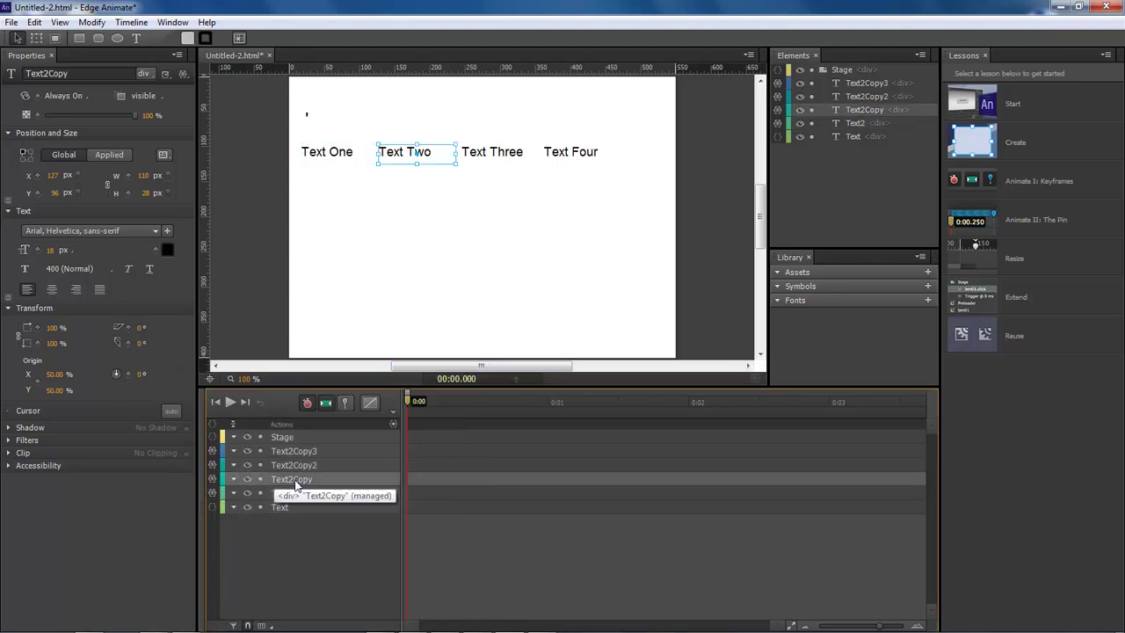
double_click(296, 481)
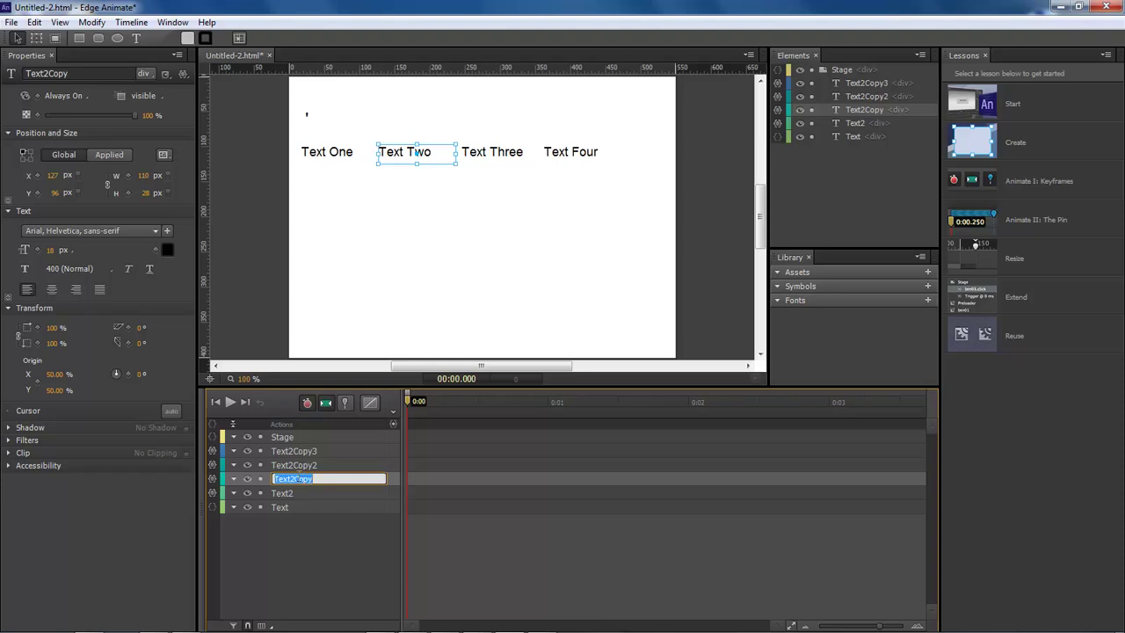
left_click_drag(294, 479, 356, 477)
key("BackSpace")
left_click(302, 491)
double_click(297, 491)
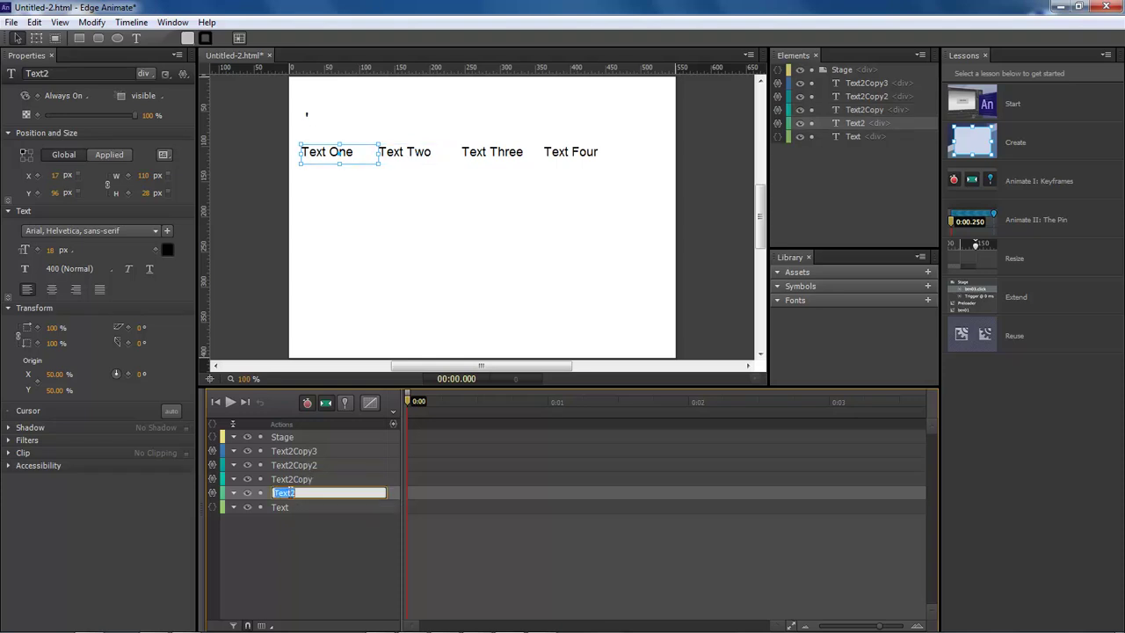
left_click_drag(291, 493, 312, 493)
type("1")
double_click(307, 480)
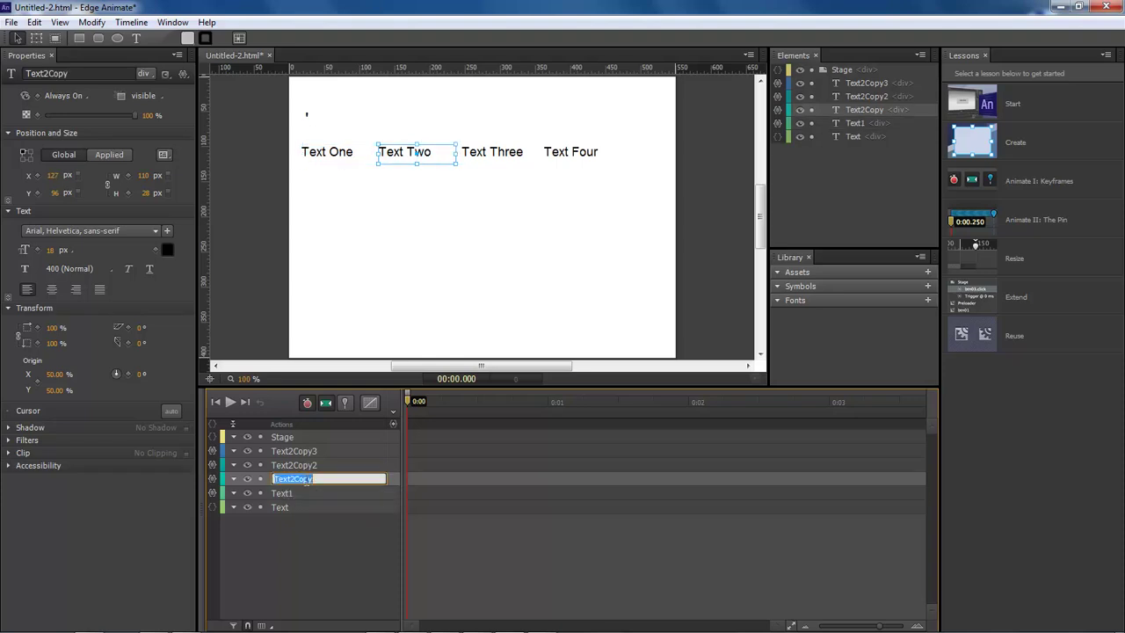
left_click(293, 479)
left_click_drag(293, 479, 390, 479)
key("Delete")
Step: Rename Text2Copy2 to Text3 and Text2Copy3 to Text4
double_click(312, 465)
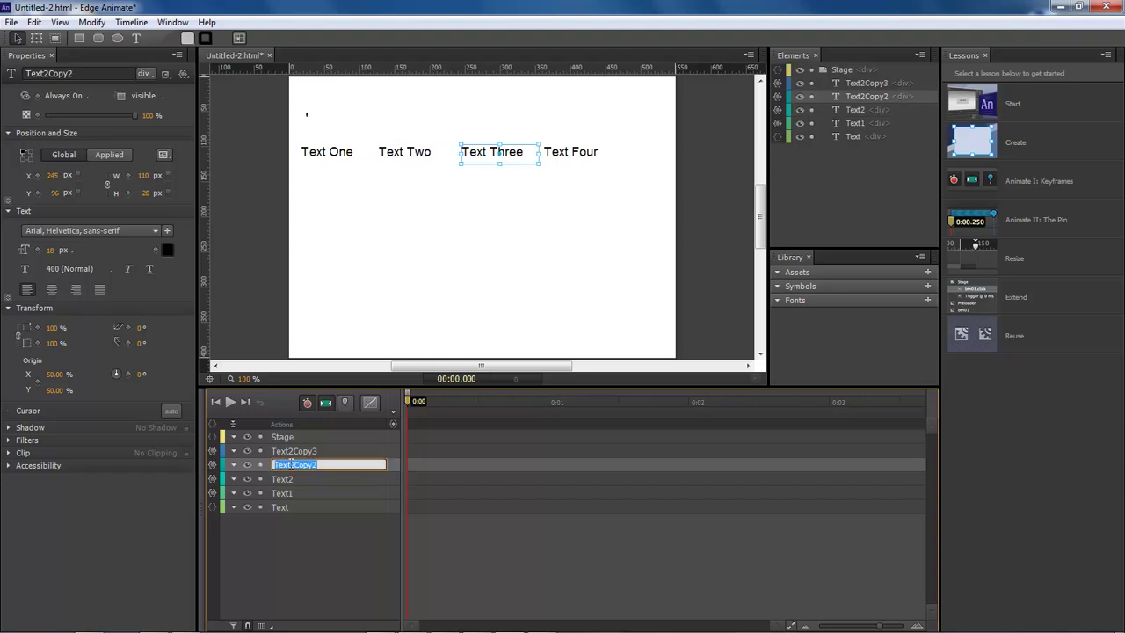
left_click(294, 465)
left_click_drag(293, 464, 387, 463)
key("Delete")
type("3")
double_click(301, 452)
left_click(293, 450)
left_click_drag(294, 450, 388, 450)
key("Delete")
type("4")
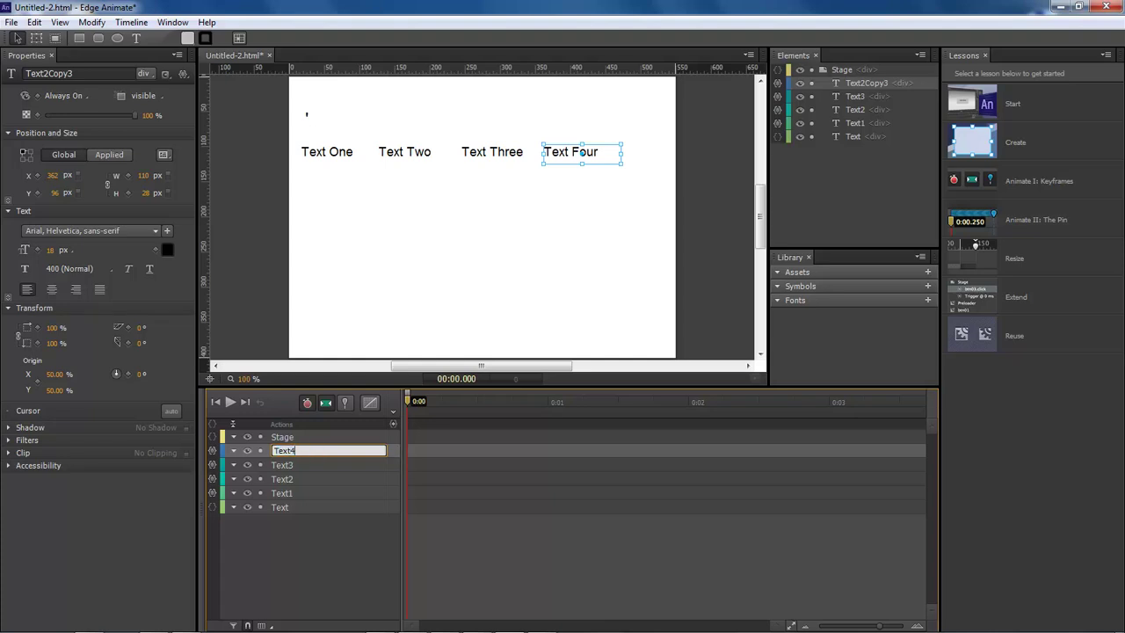
left_click(298, 460)
Step: Recheck the Text4, Text3, Text2 and Text1 layer names, then deselect everything
left_click(300, 451)
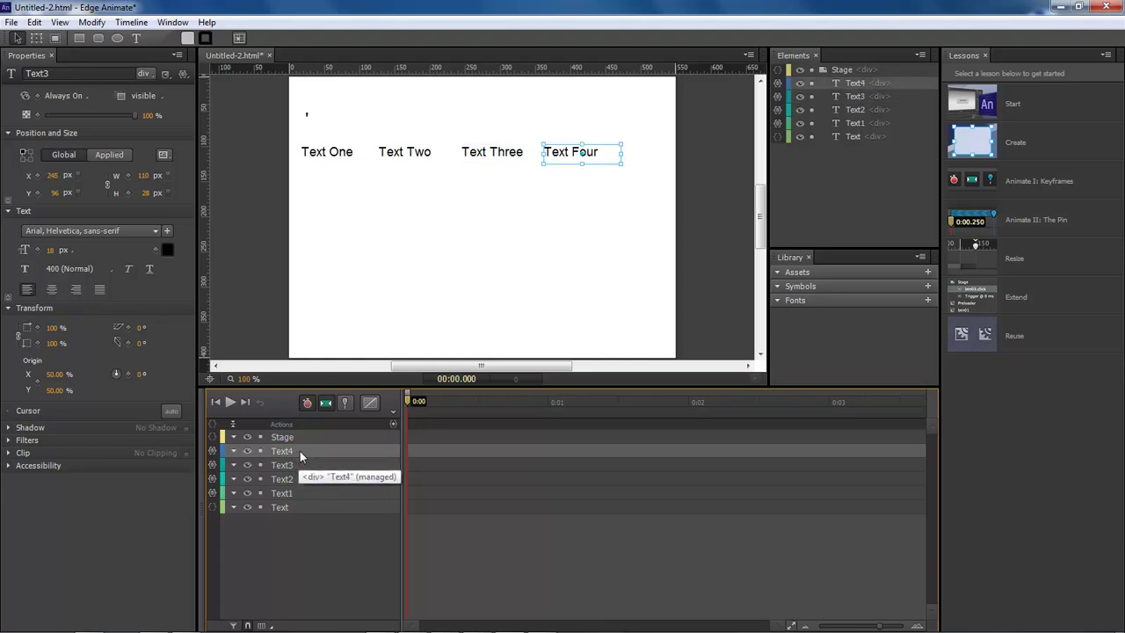
double_click(299, 451)
left_click(312, 464)
double_click(308, 465)
left_click(305, 478)
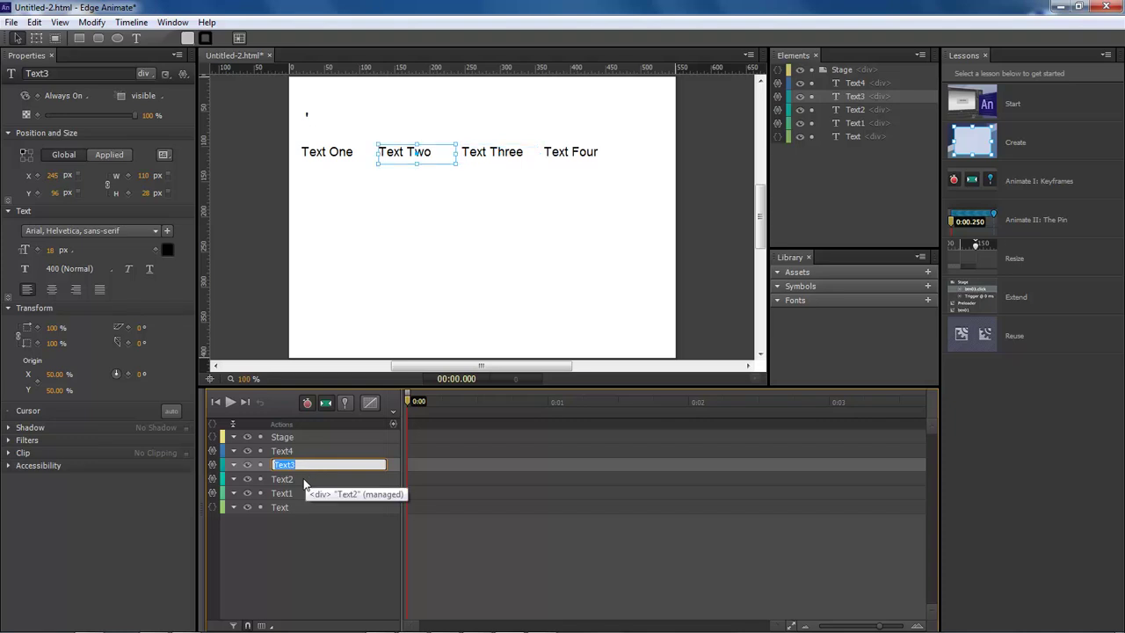
double_click(305, 479)
left_click(305, 495)
left_click(309, 520)
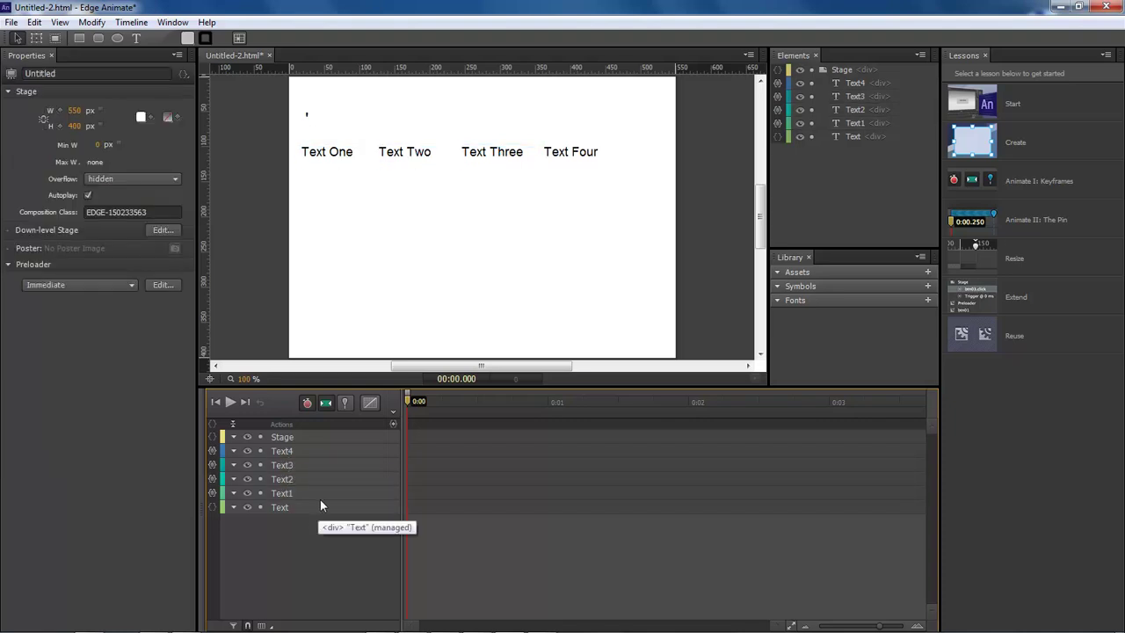
Step: In Text4's click code, wrap 'element #4' in <strong> tags and append '<br />Hello, this is line #2'
left_click(282, 452)
left_click(212, 451)
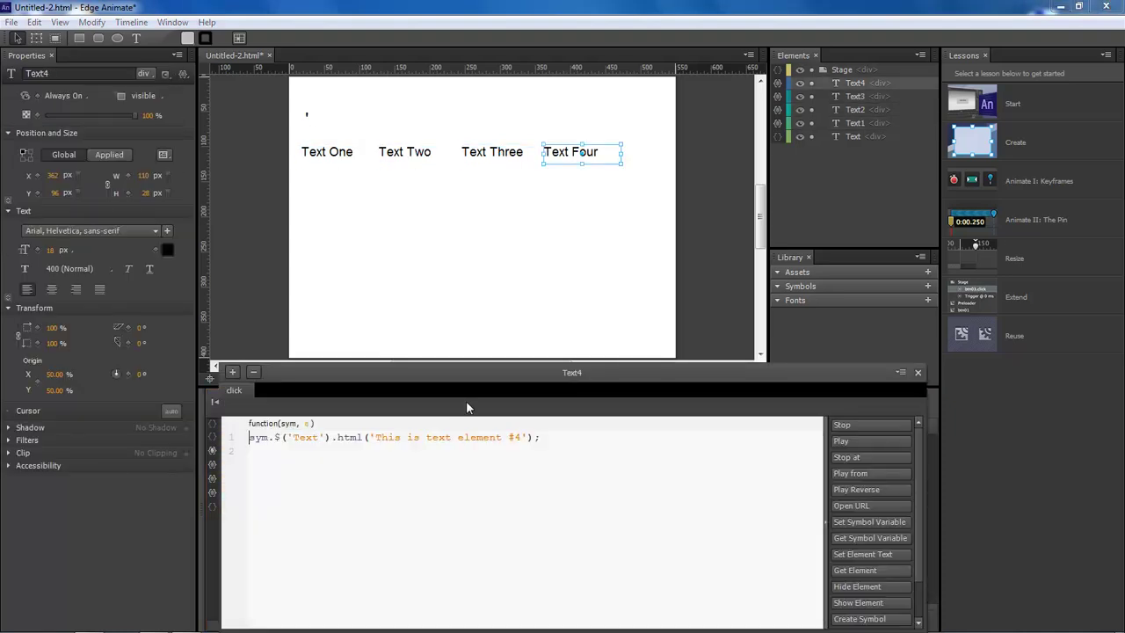
left_click_drag(514, 376, 540, 269)
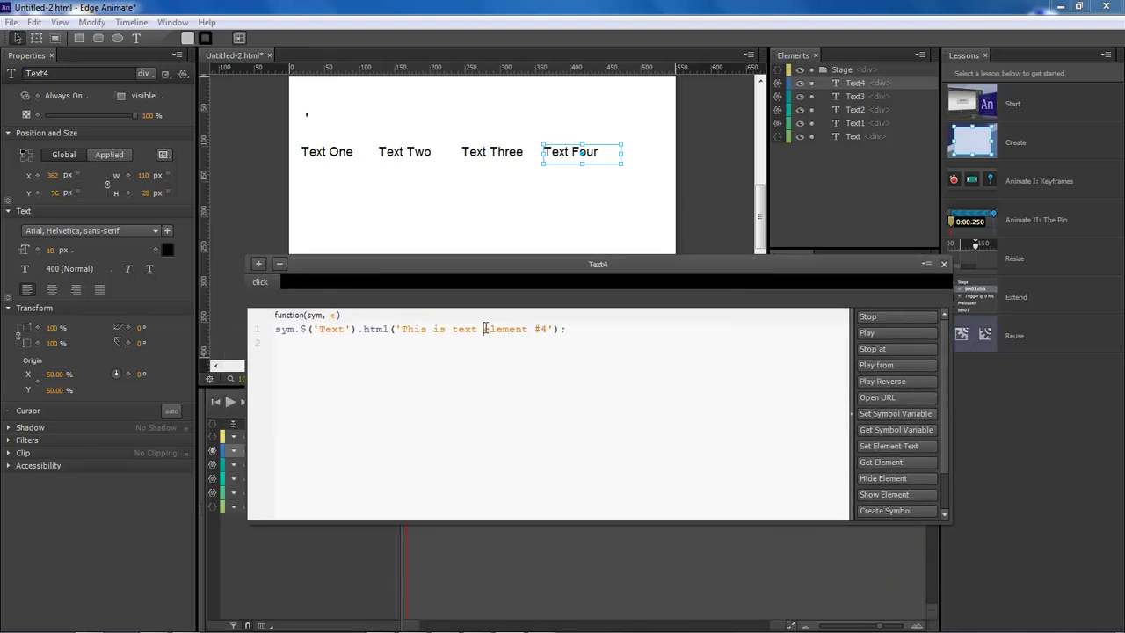
left_click(485, 328)
type("<strong>")
left_click(597, 329)
type("</")
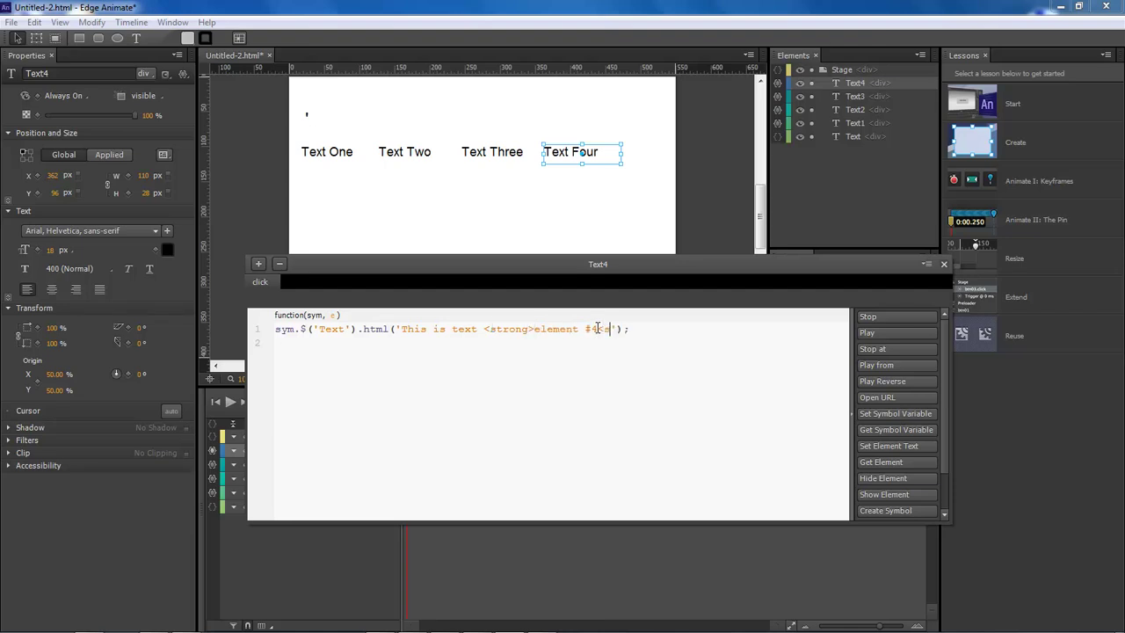
type("strong>")
type("<br />")
type("Hello, this")
type(" is line ")
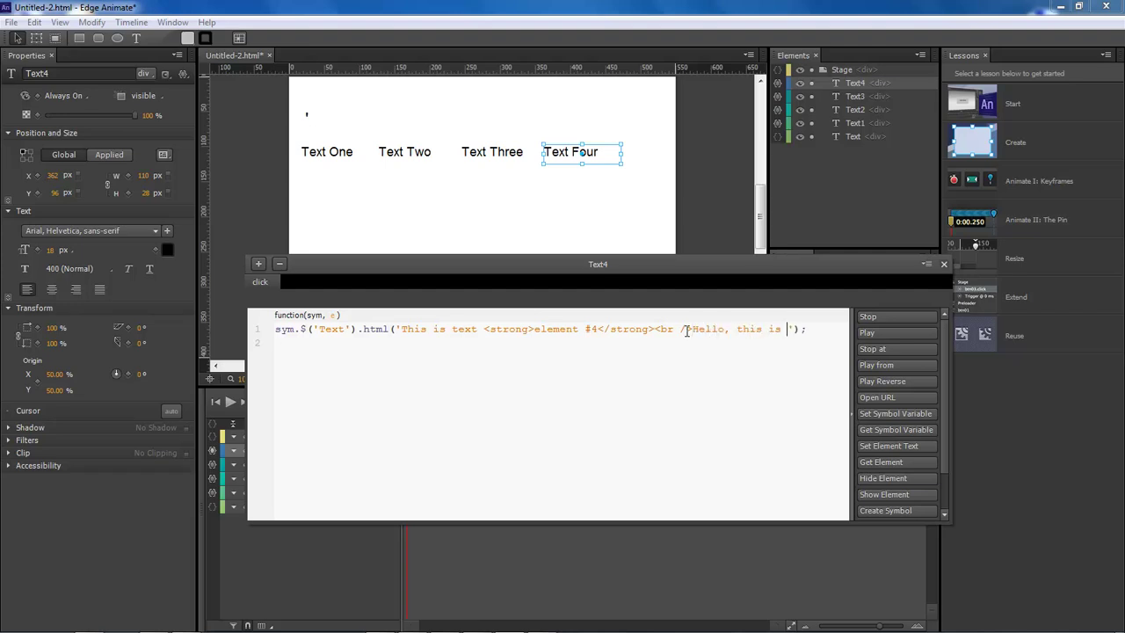
type("#2")
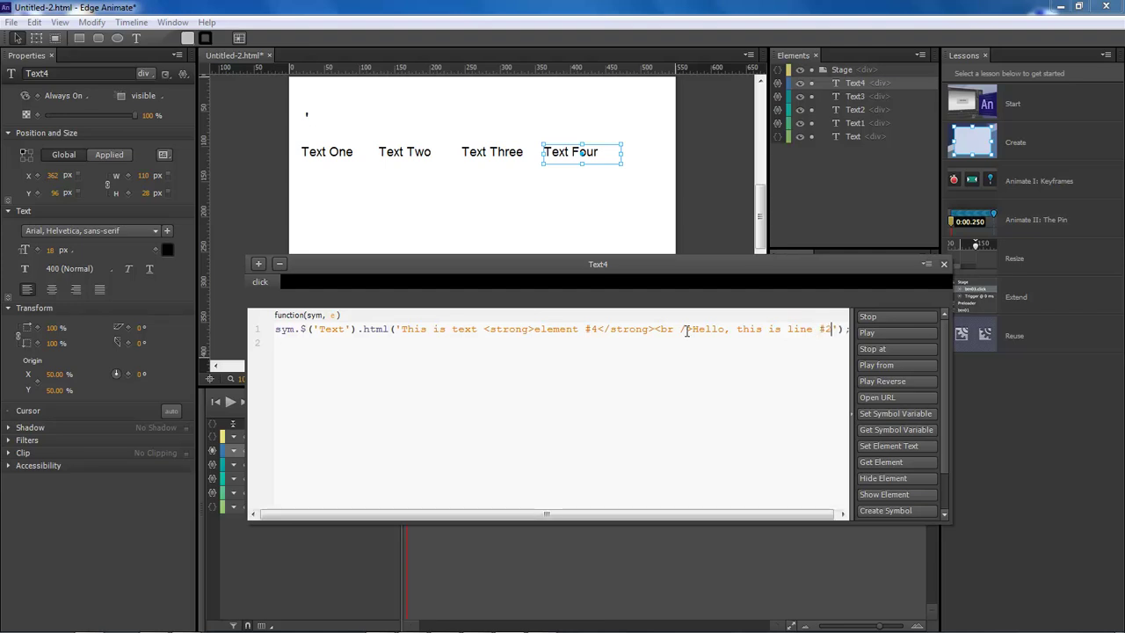
left_click(944, 263)
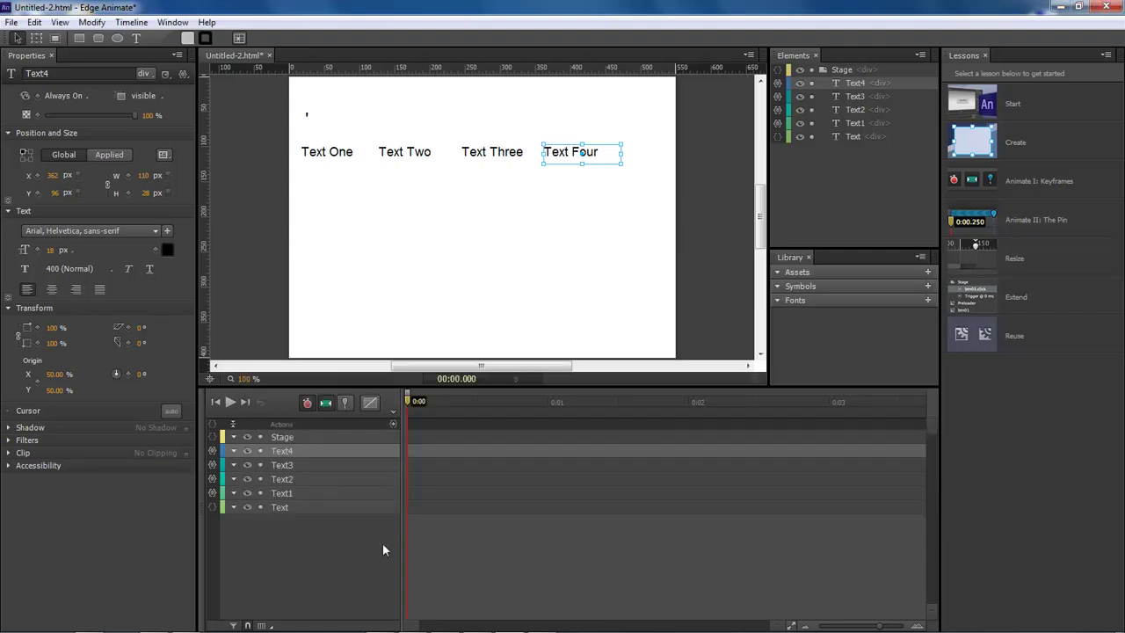
Step: Bring the Chrome preview forward and reload it with the updated code
left_click(185, 606)
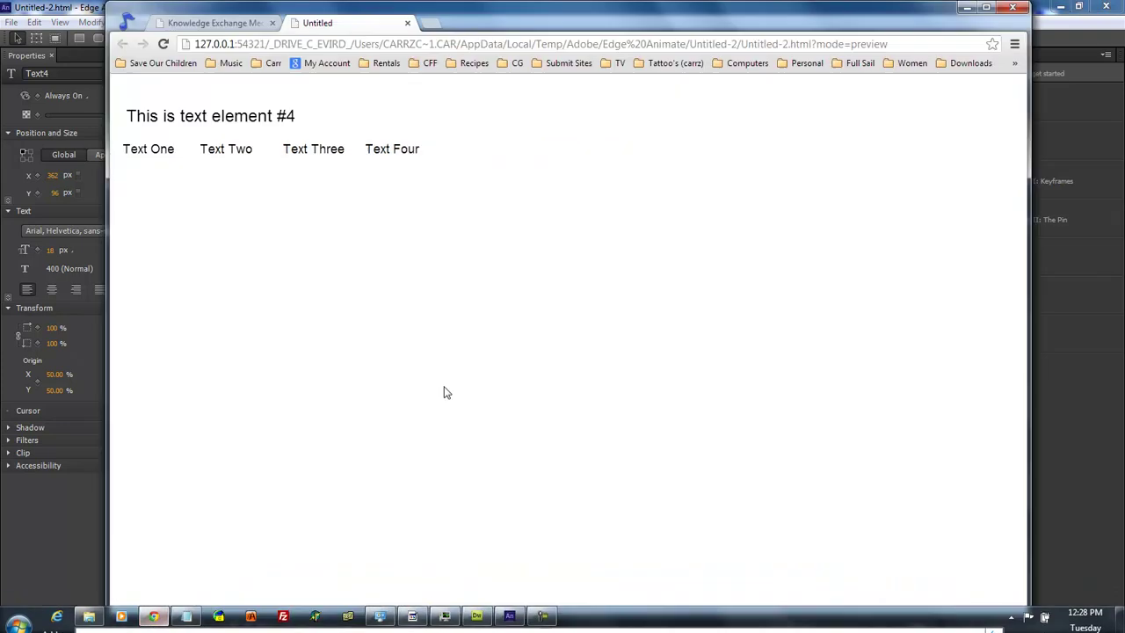
right_click(446, 387)
left_click(492, 434)
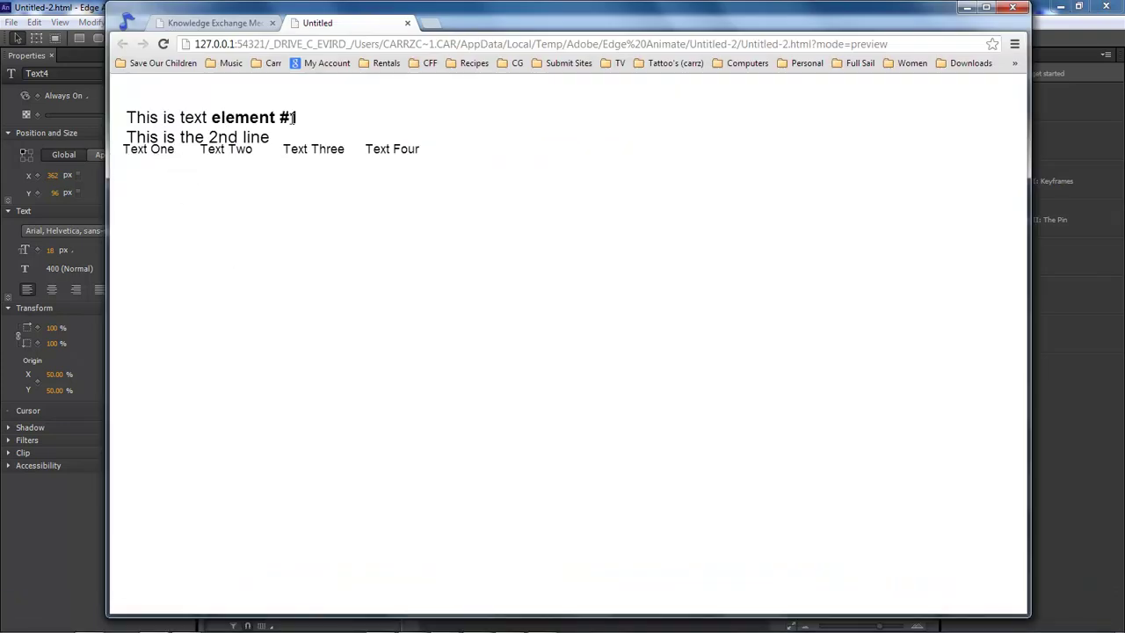
Step: Click Text Two, Three, Four and One to confirm Text Four's bold two-line message
left_click(239, 148)
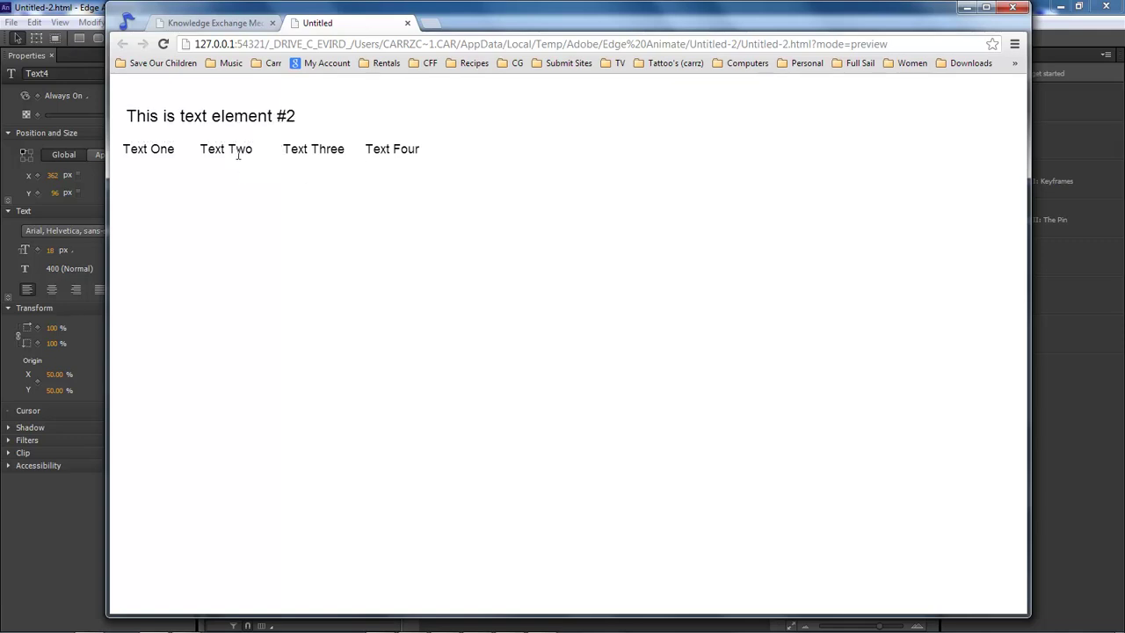
left_click(325, 149)
left_click(407, 151)
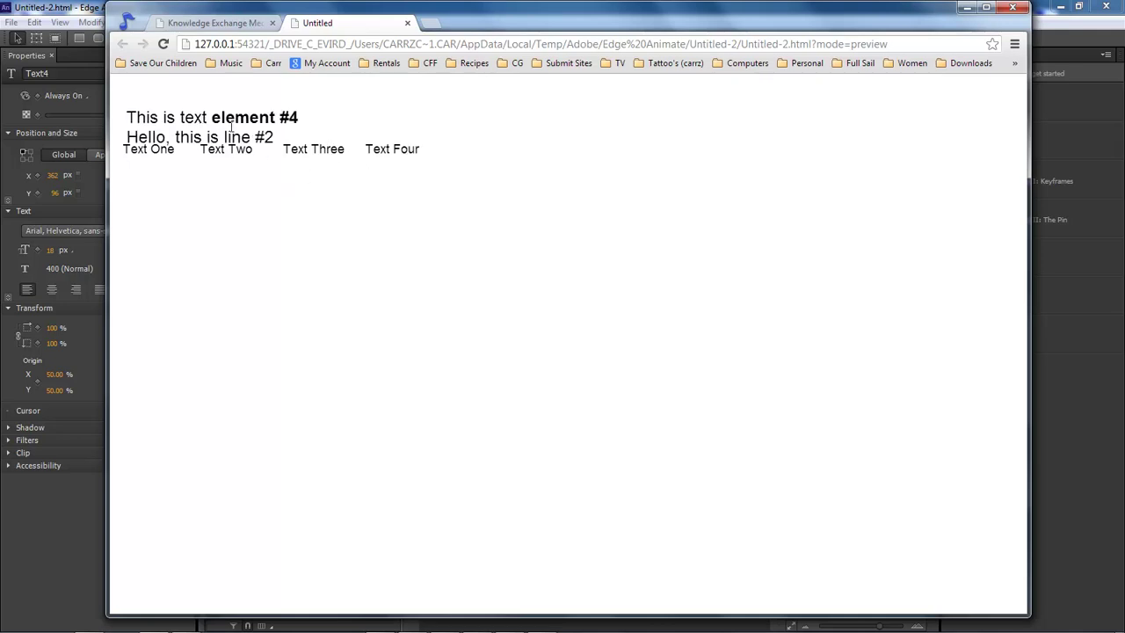
left_click(161, 152)
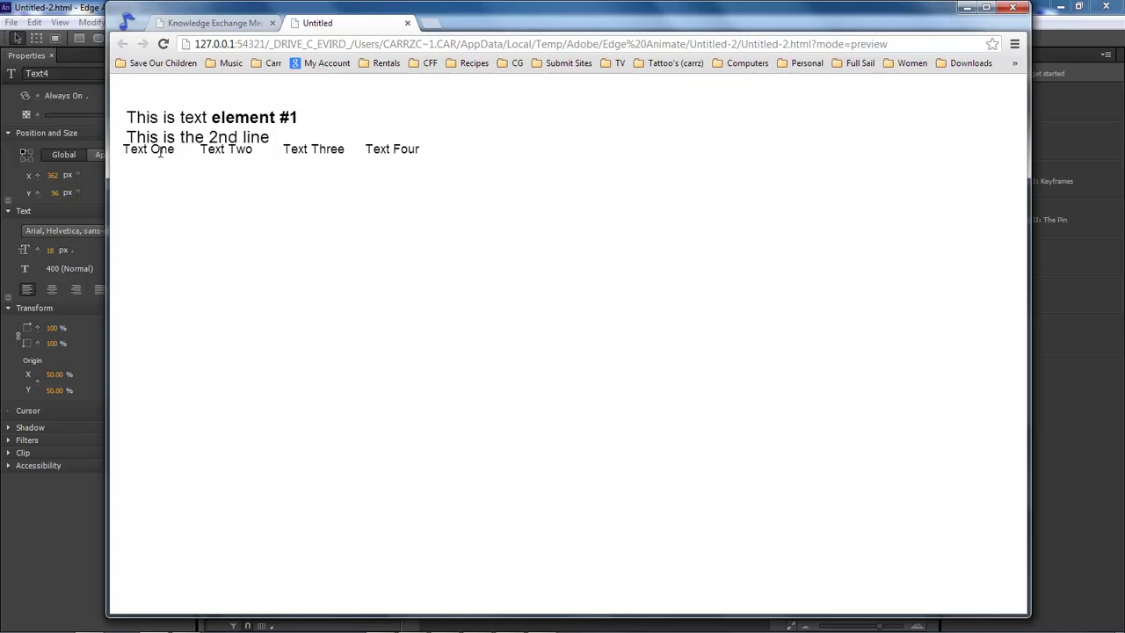
left_click(395, 149)
left_click(158, 149)
left_click(389, 148)
Step: Open Text1's click-action code and reposition its panel so the stage stays visible
left_click(967, 8)
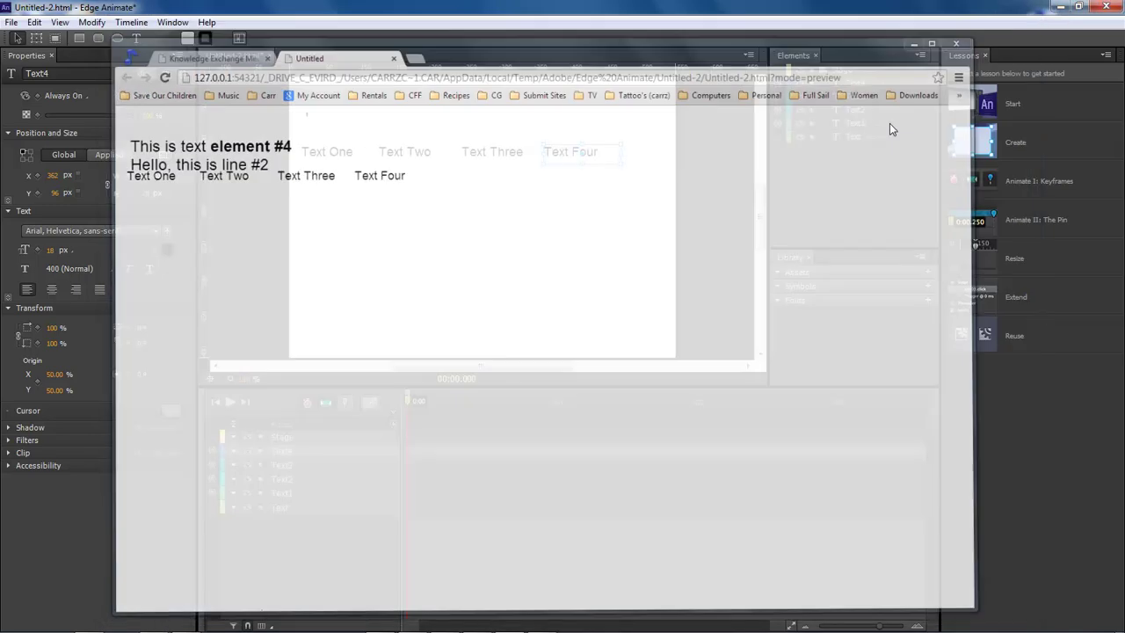
left_click(212, 493)
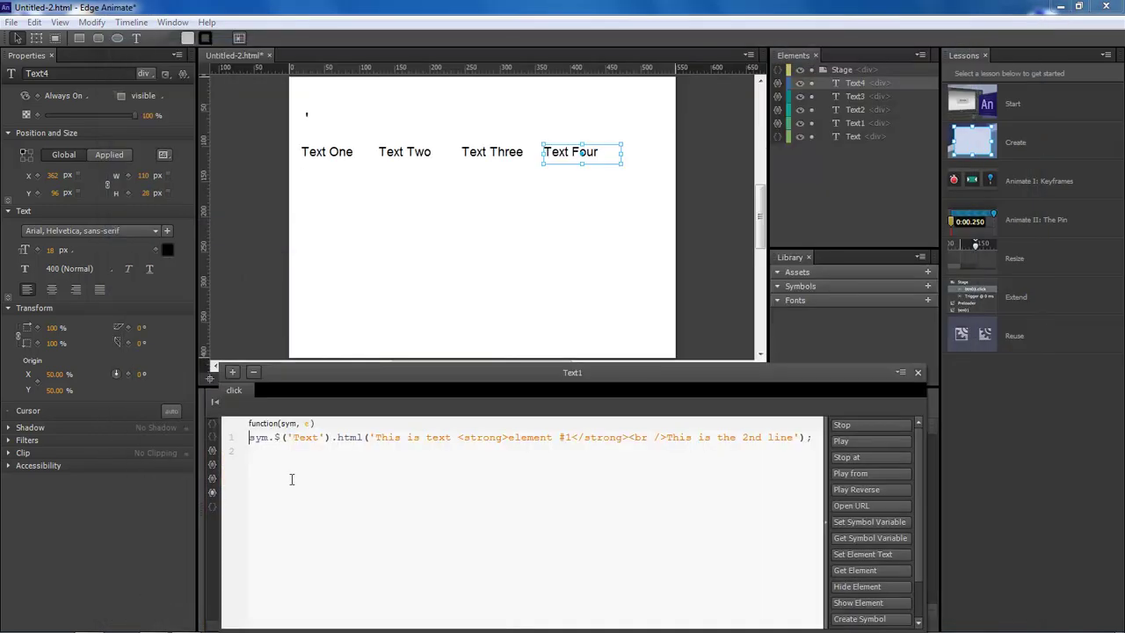
left_click_drag(440, 371, 444, 209)
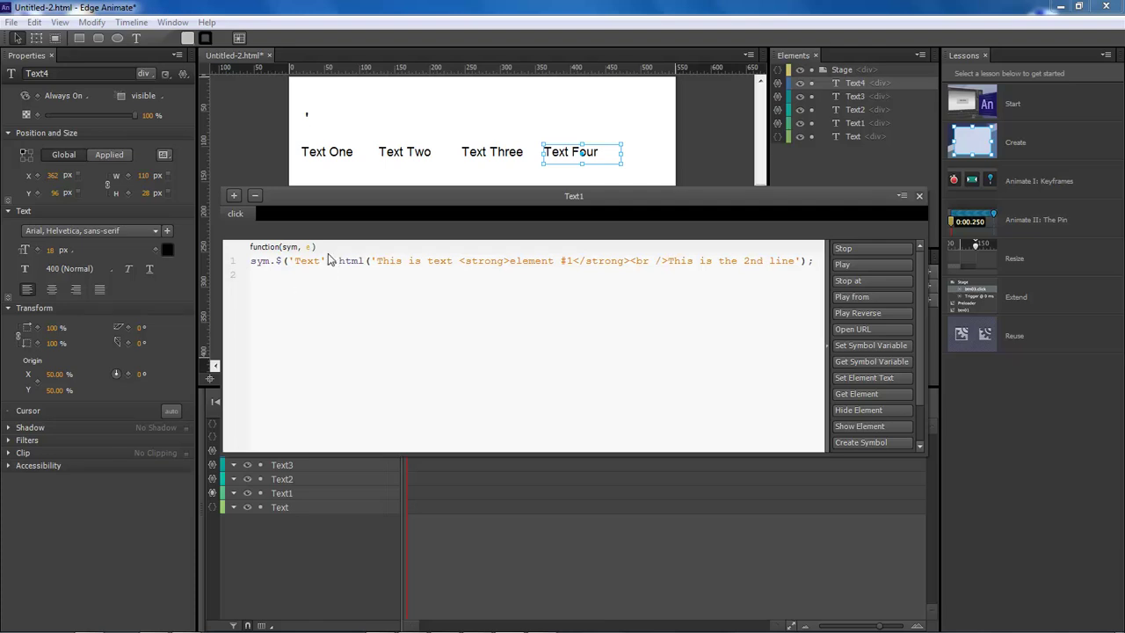
left_click_drag(352, 190, 358, 161)
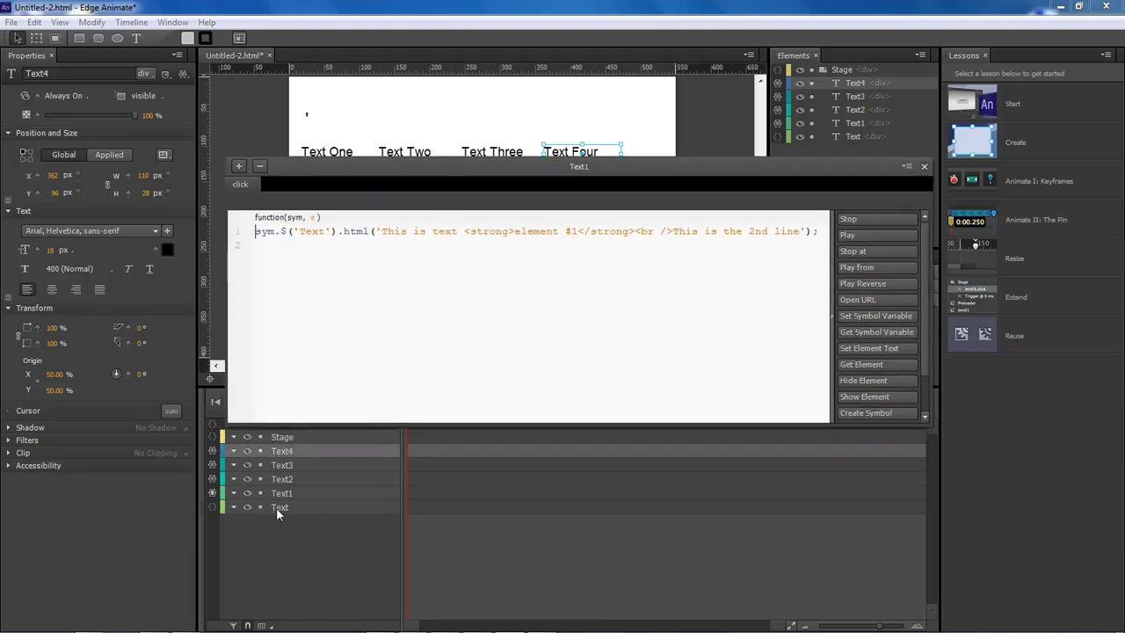
left_click_drag(415, 169, 411, 196)
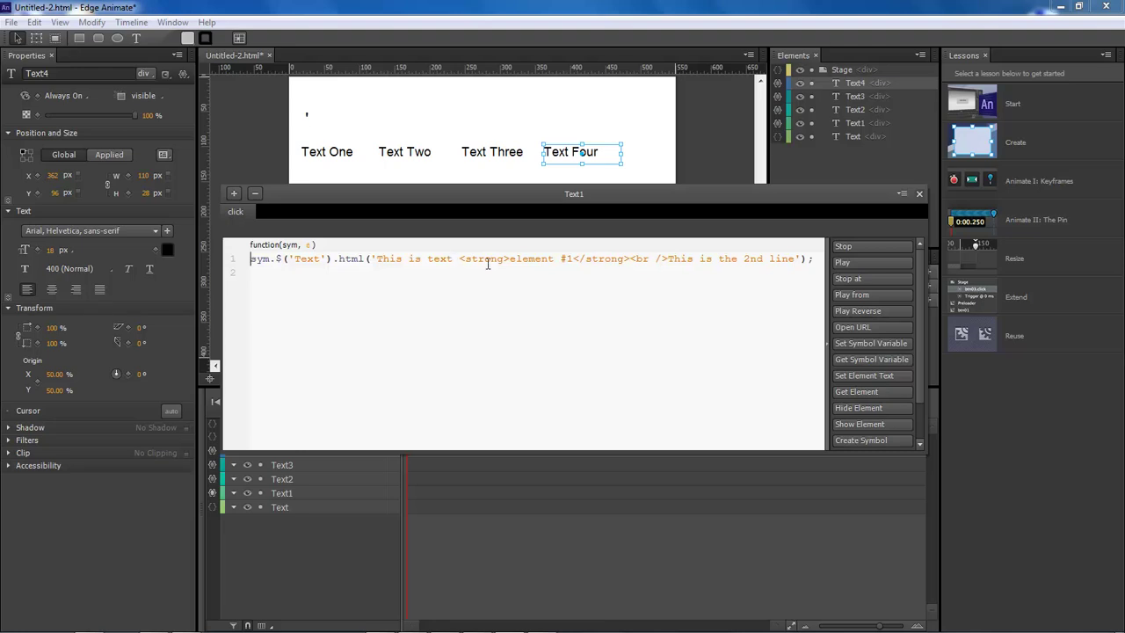
left_click_drag(637, 198, 640, 252)
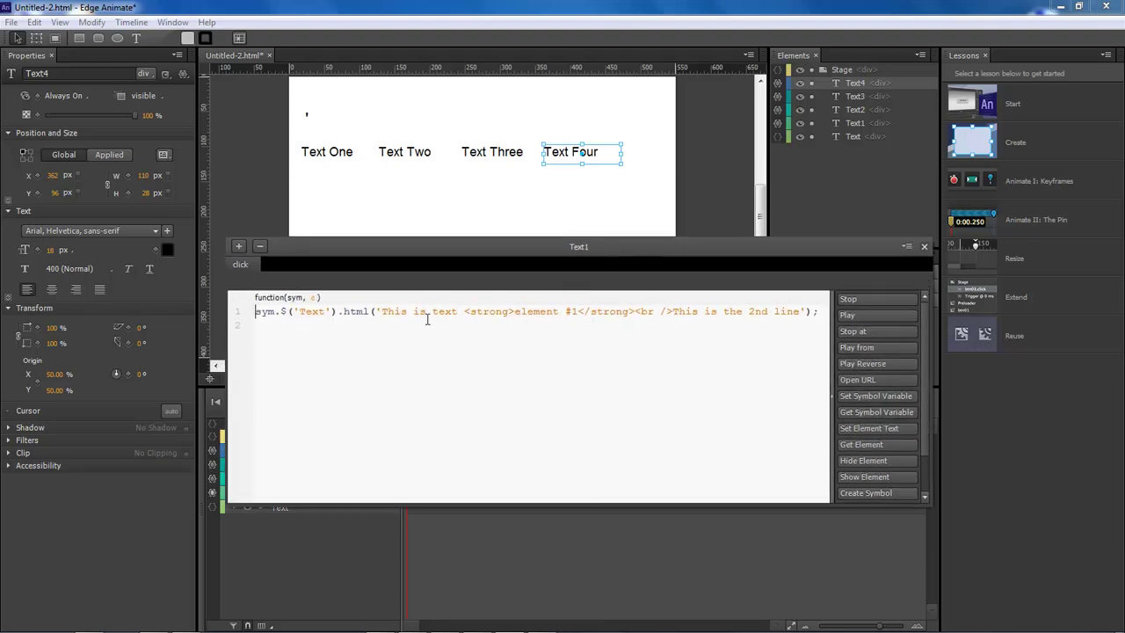
left_click_drag(430, 252, 414, 284)
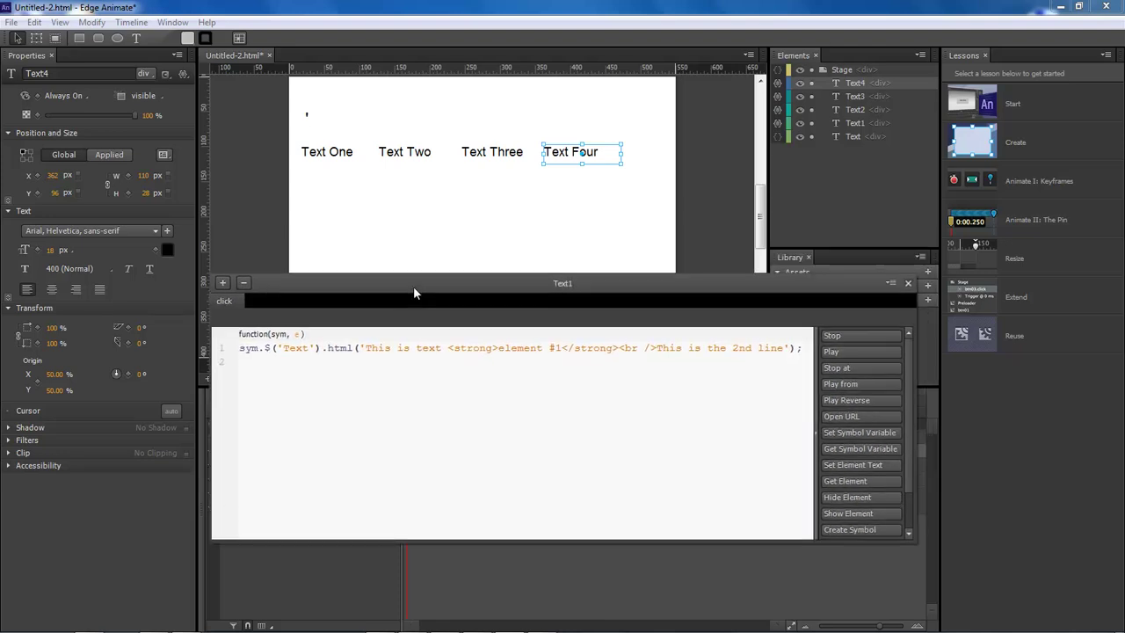